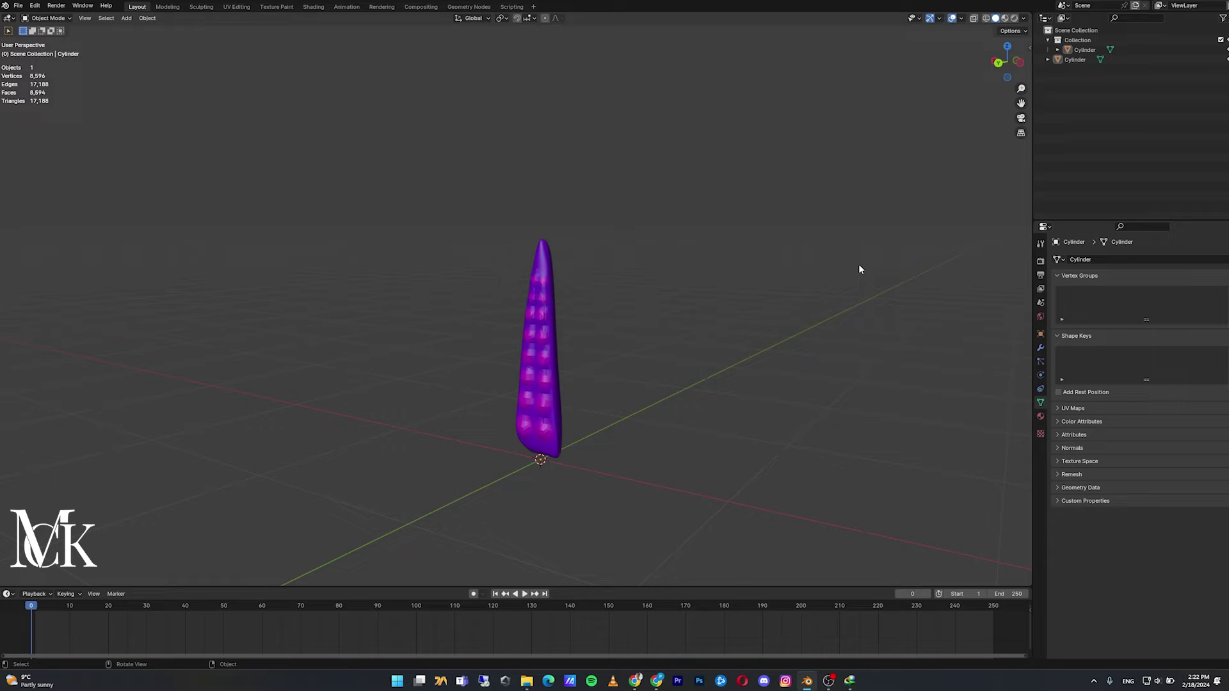
- Add an empty Auto-Rig Pro armature from the ARP sidebar tab
{"action": "key", "text": "n"}
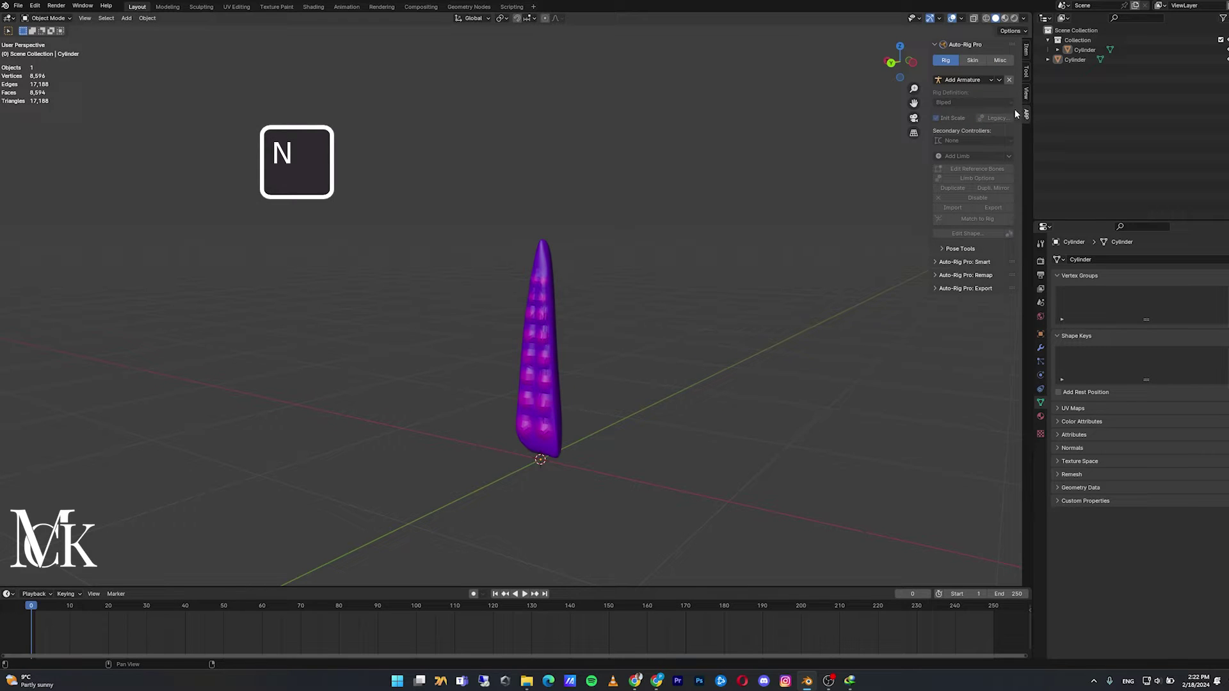
{"action": "left_click", "coordinate": [995, 81]}
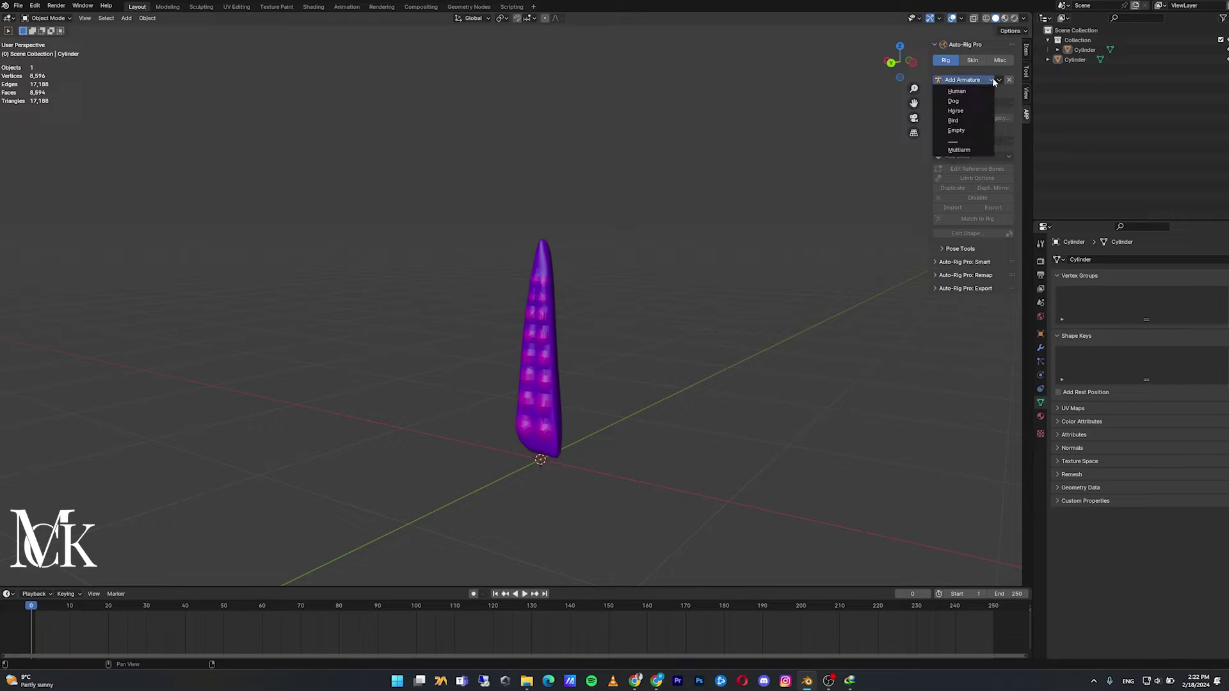
{"action": "left_click", "coordinate": [955, 132]}
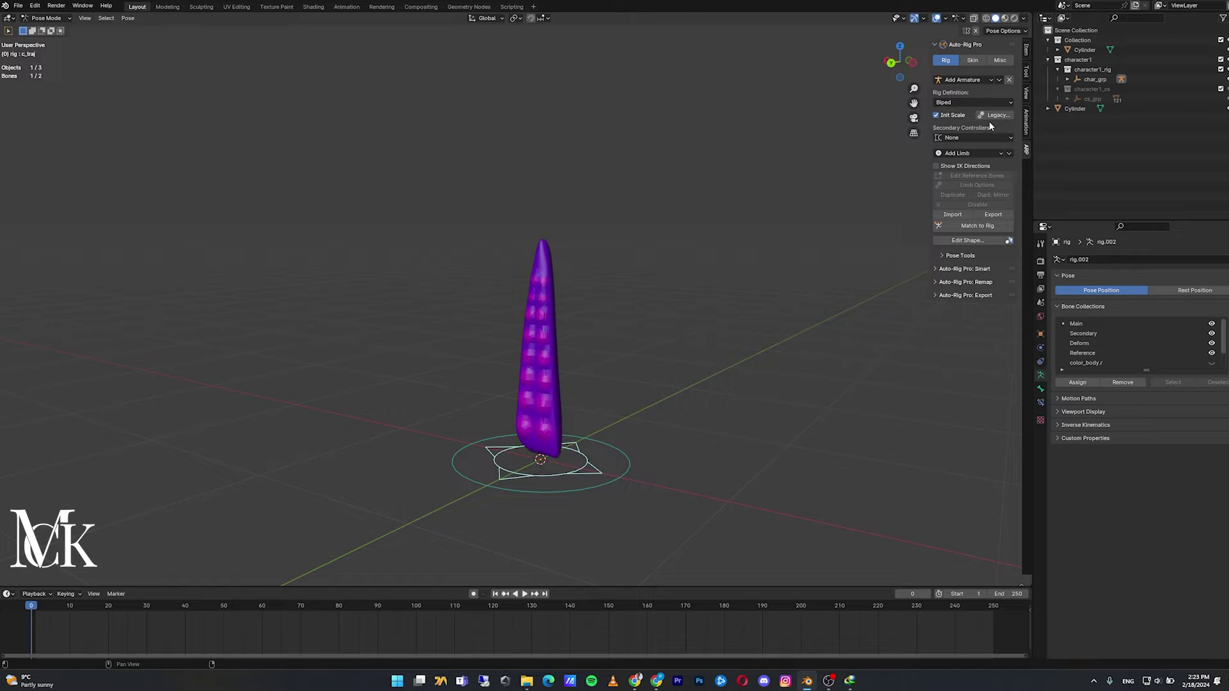
- Add a Spline IK chain limb, stretch its top joint to the tip, and select the bottom bone
{"action": "left_click", "coordinate": [968, 152]}
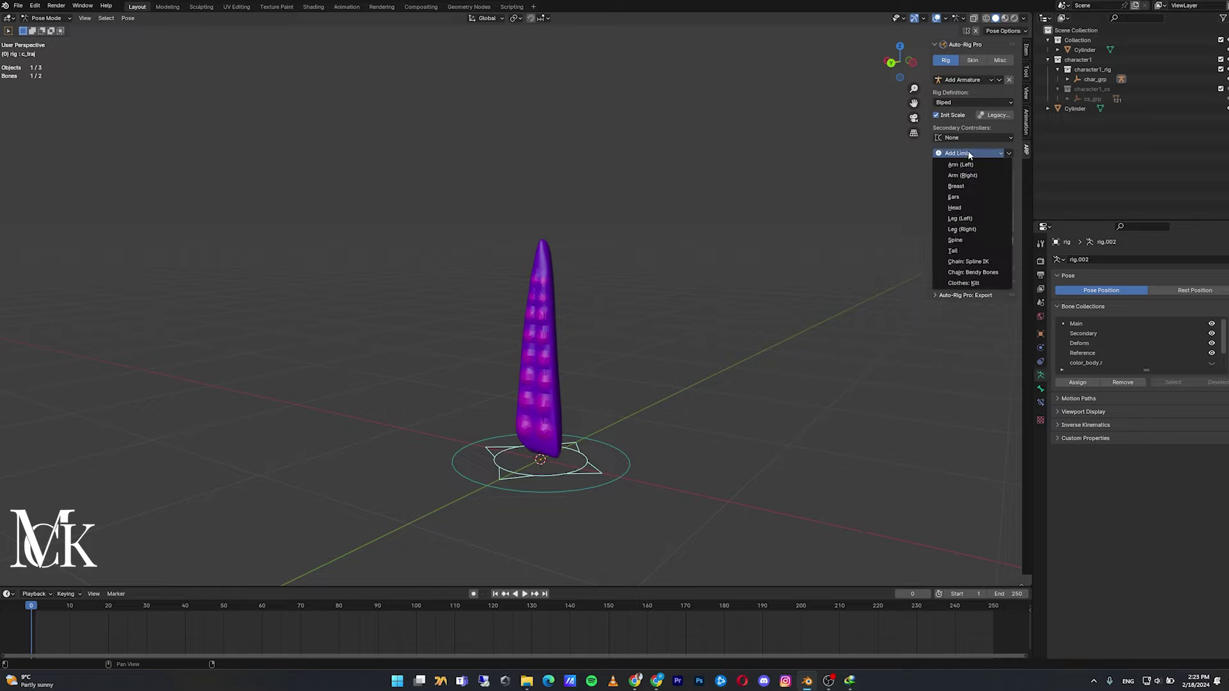
{"action": "left_click", "coordinate": [970, 261]}
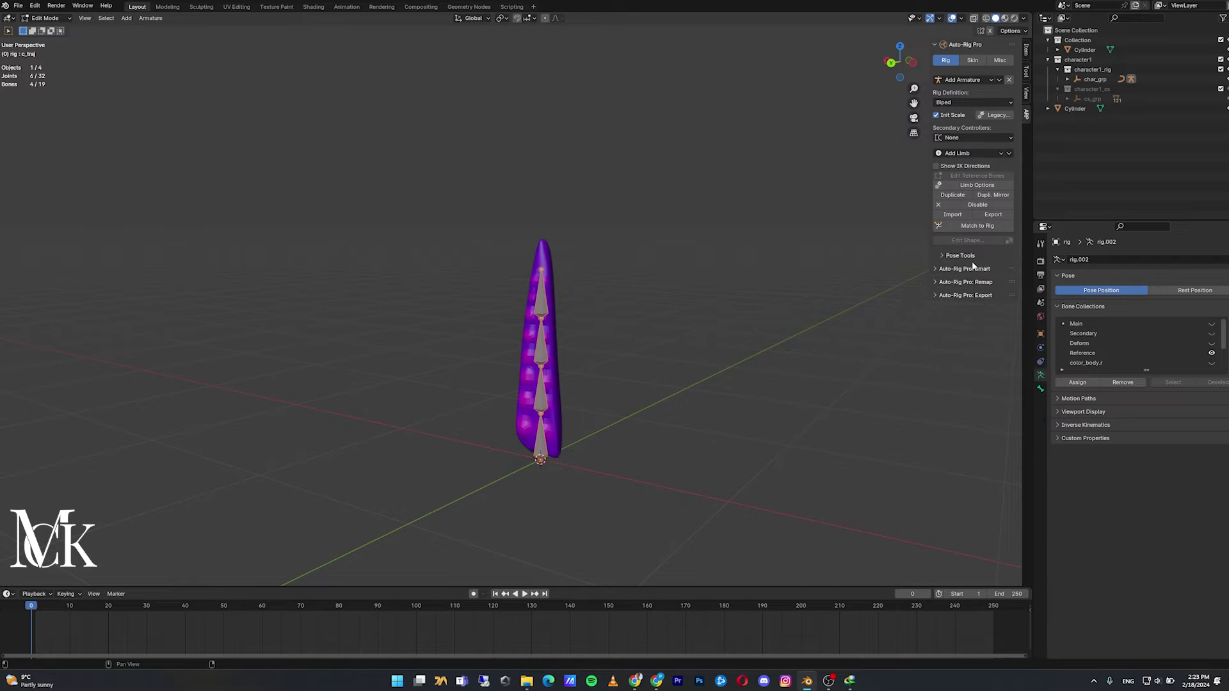
{"action": "middle_click_drag", "start_coordinate": [561, 338], "coordinate": [661, 222]}
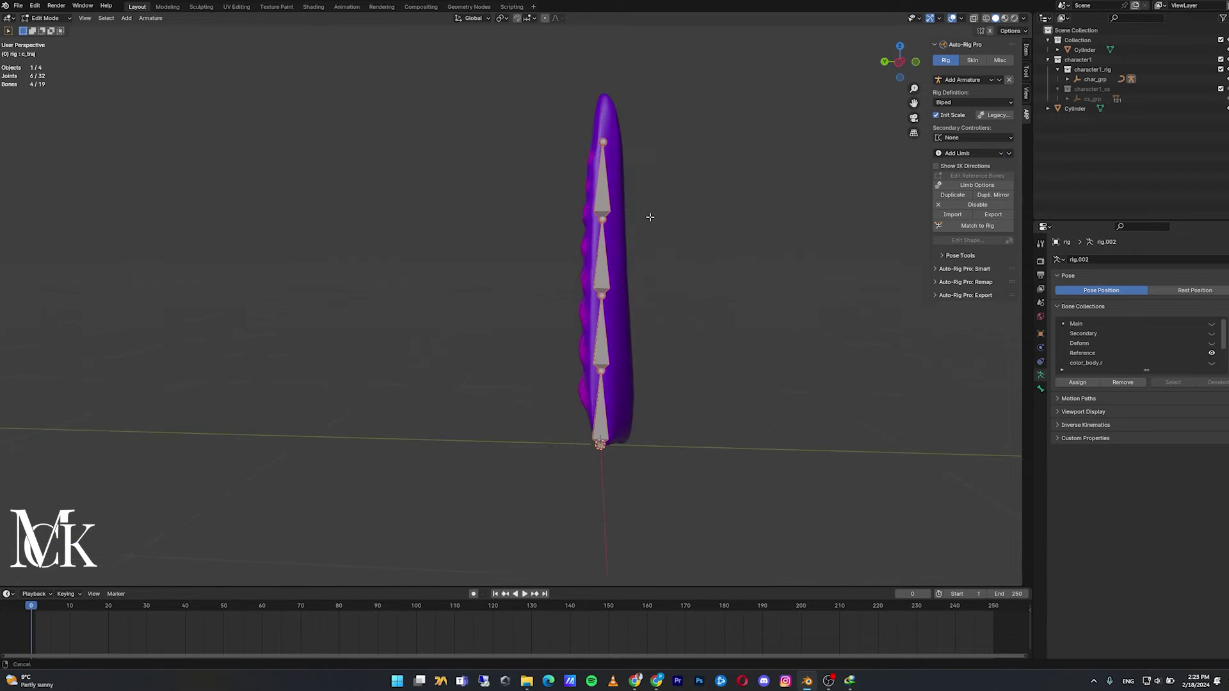
{"action": "mouse_move", "coordinate": [642, 118]}
{"action": "left_mouse_down"}
{"action": "mouse_move", "coordinate": [576, 156]}
{"action": "mouse_move", "coordinate": [609, 131]}
{"action": "left_mouse_up"}
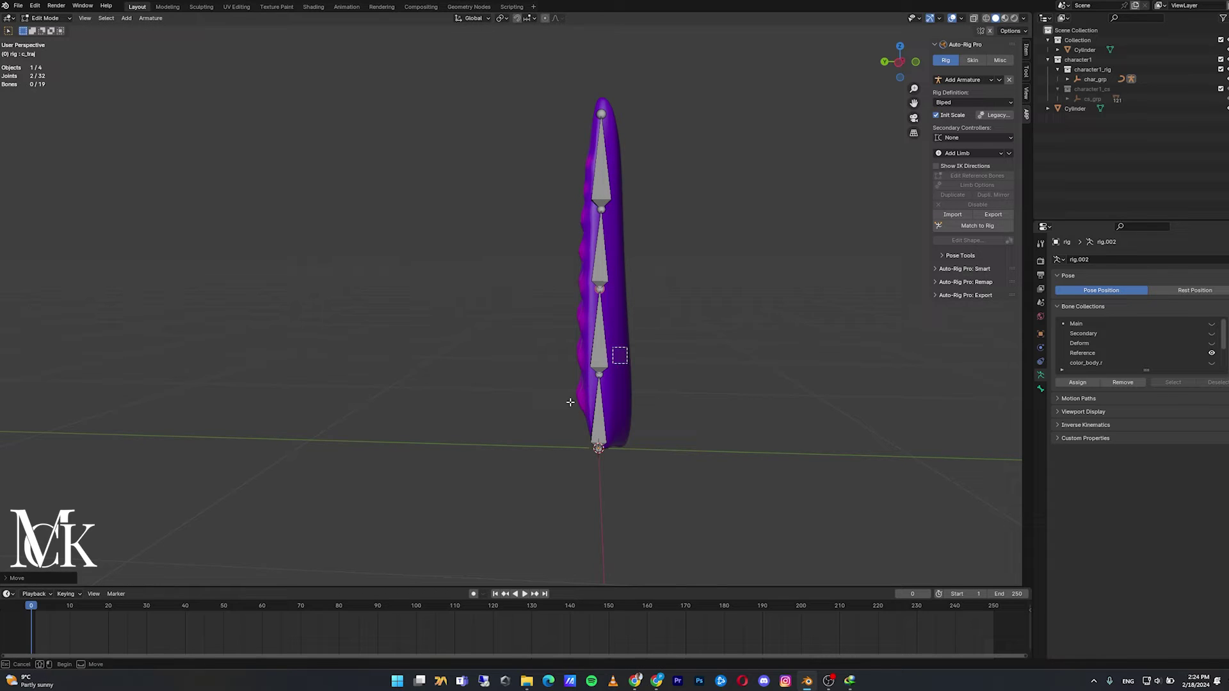
{"action": "mouse_move", "coordinate": [617, 352]}
{"action": "middle_mouse_down"}
{"action": "mouse_move", "coordinate": [747, 205]}
{"action": "mouse_move", "coordinate": [560, 395]}
{"action": "middle_mouse_up"}
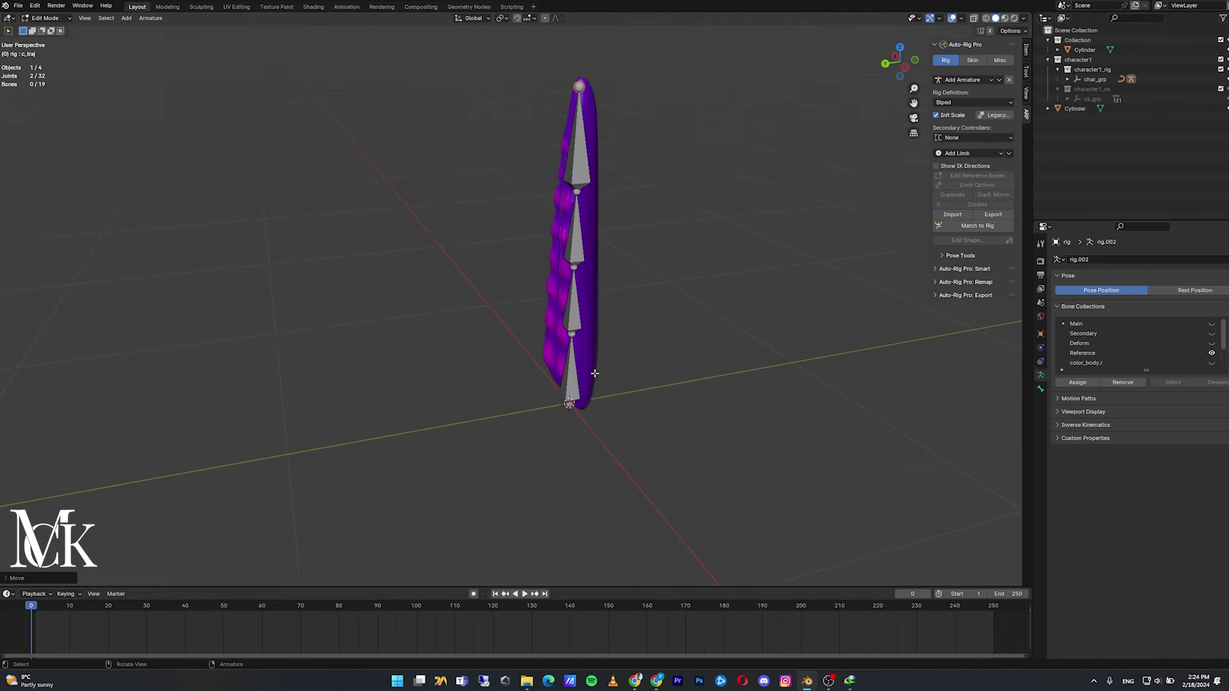
{"action": "left_click", "coordinate": [577, 389]}
{"action": "middle_click_drag", "start_coordinate": [668, 374], "coordinate": [710, 326]}
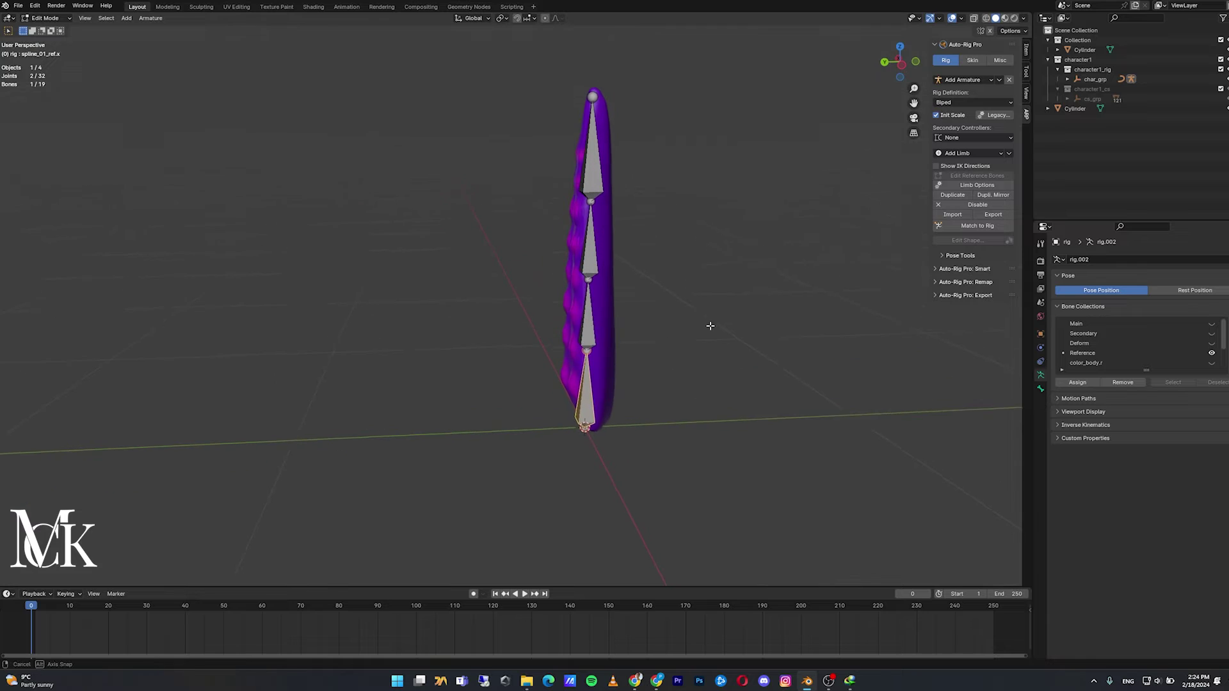
- Raise the chain's IK Spline Count from 4 to 5 in Limb Options
{"action": "left_click", "coordinate": [977, 184]}
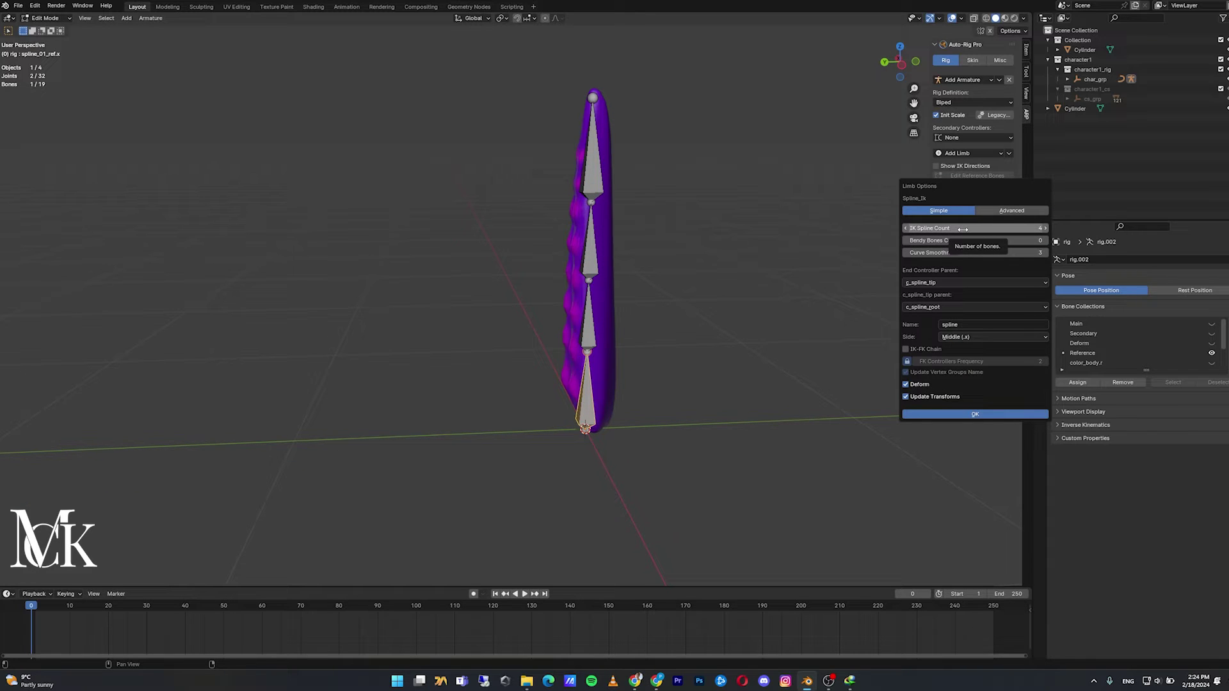
{"action": "left_click", "coordinate": [1044, 229]}
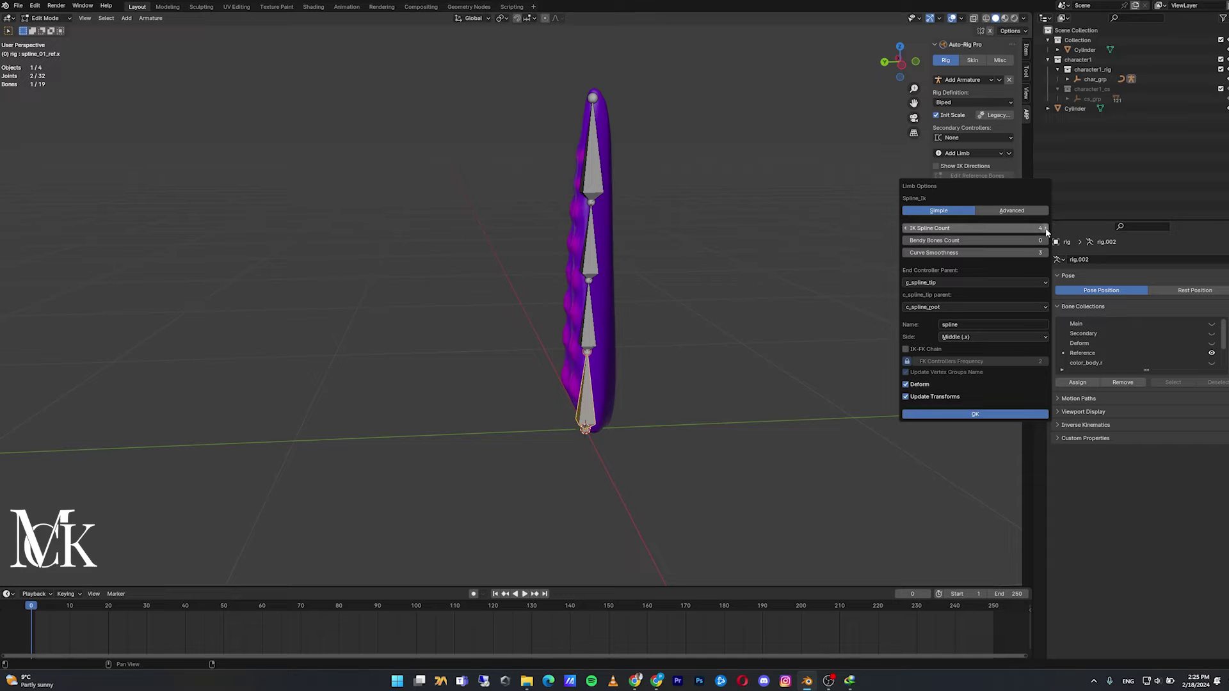
{"action": "left_click", "coordinate": [976, 414]}
{"action": "middle_click_drag", "start_coordinate": [652, 301], "coordinate": [654, 187]}
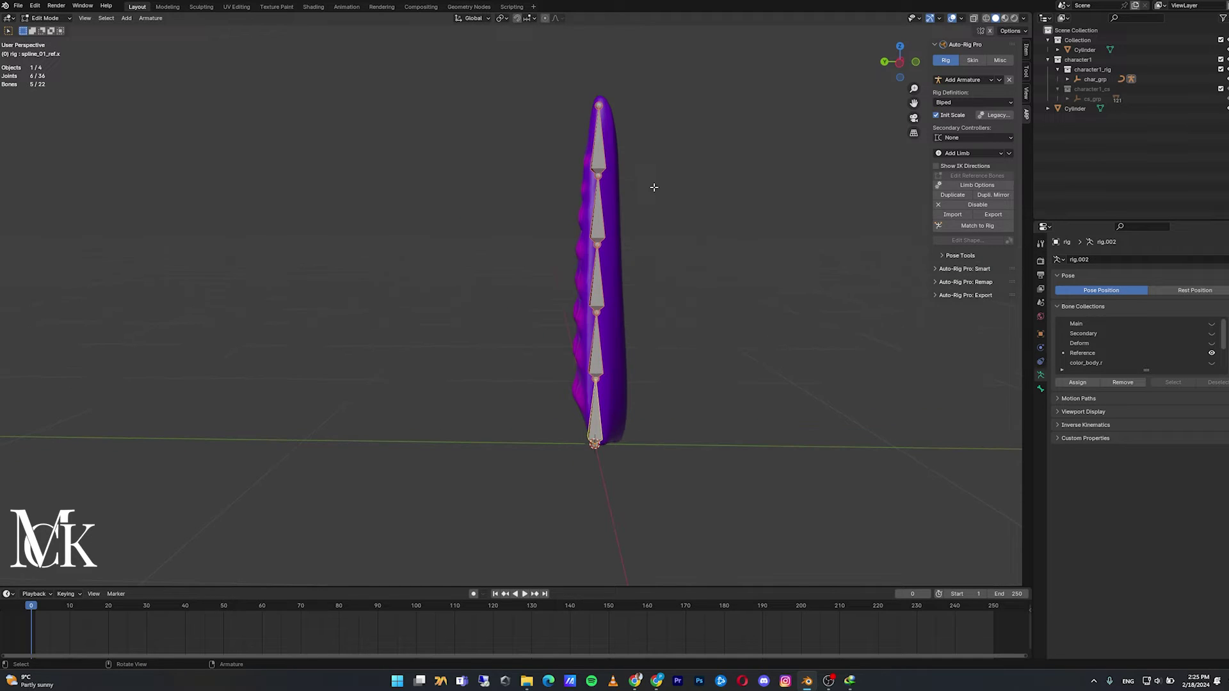
- Generate the tentacle's control rig with Match to Rig
{"action": "left_click", "coordinate": [976, 225]}
{"action": "middle_click_drag", "start_coordinate": [675, 172], "coordinate": [713, 166]}
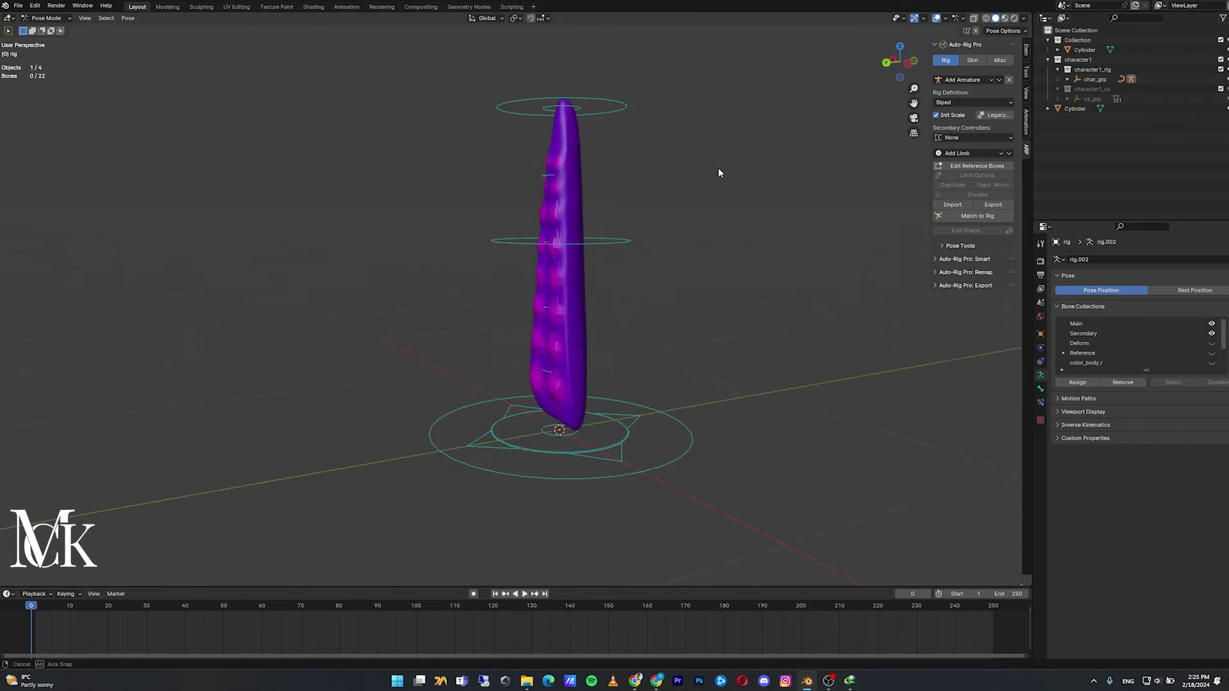
{"action": "left_click", "coordinate": [672, 95]}
{"action": "middle_click_drag", "start_coordinate": [672, 94], "coordinate": [697, 126]}
- Leave Pose Mode and select the Cylinder mesh together with the rig
{"action": "key", "text": "ctrl+Tab"}
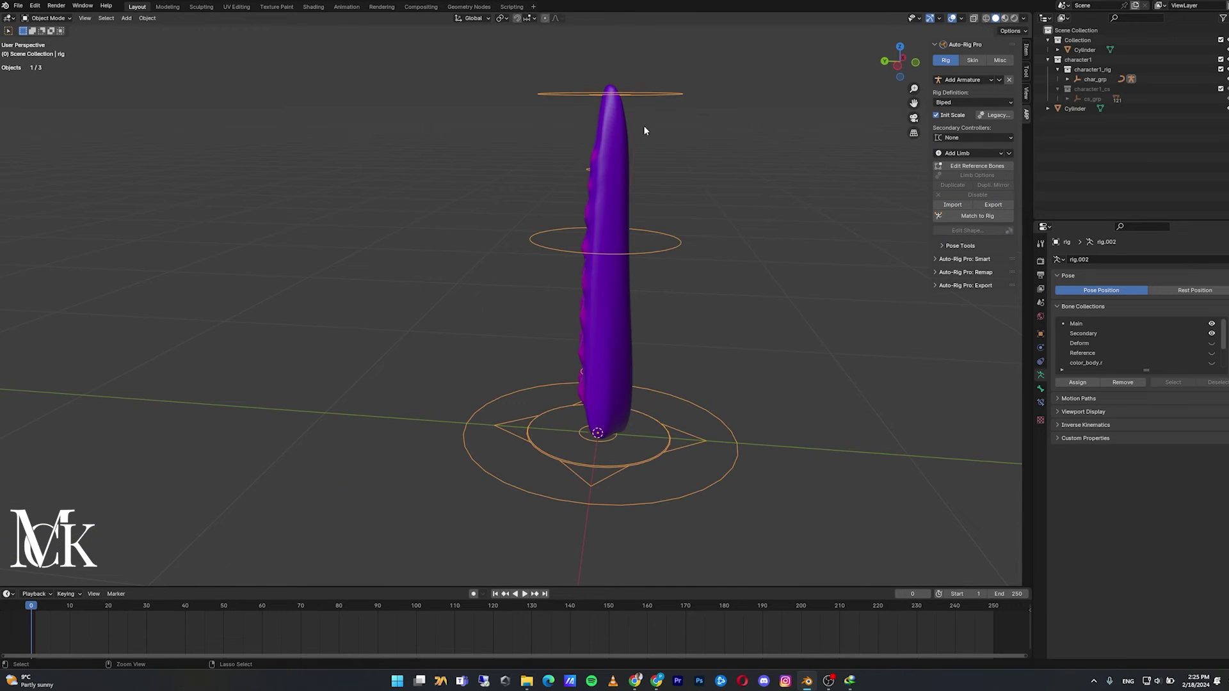
{"action": "middle_click_drag", "start_coordinate": [578, 122], "coordinate": [612, 159]}
{"action": "left_click", "coordinate": [611, 158]}
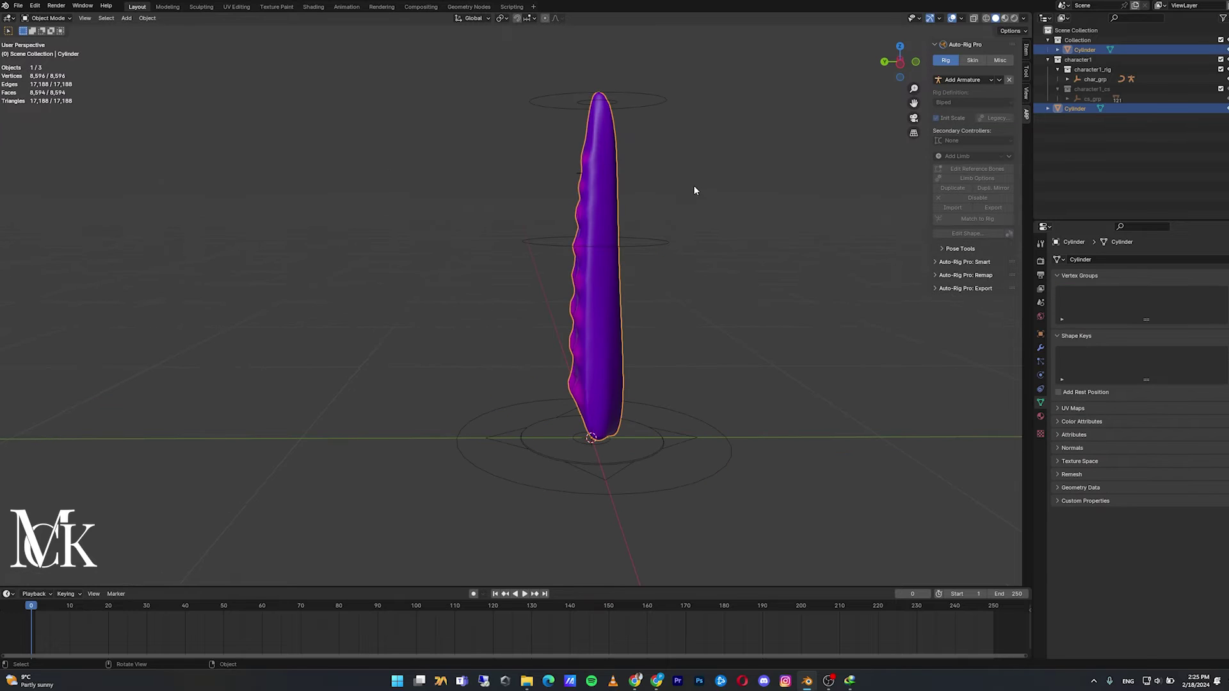
{"action": "left_click", "coordinate": [663, 98], "text": "shift"}
- Show the Skin tab and set the binding Engine to Voxelized
{"action": "left_click", "coordinate": [974, 61]}
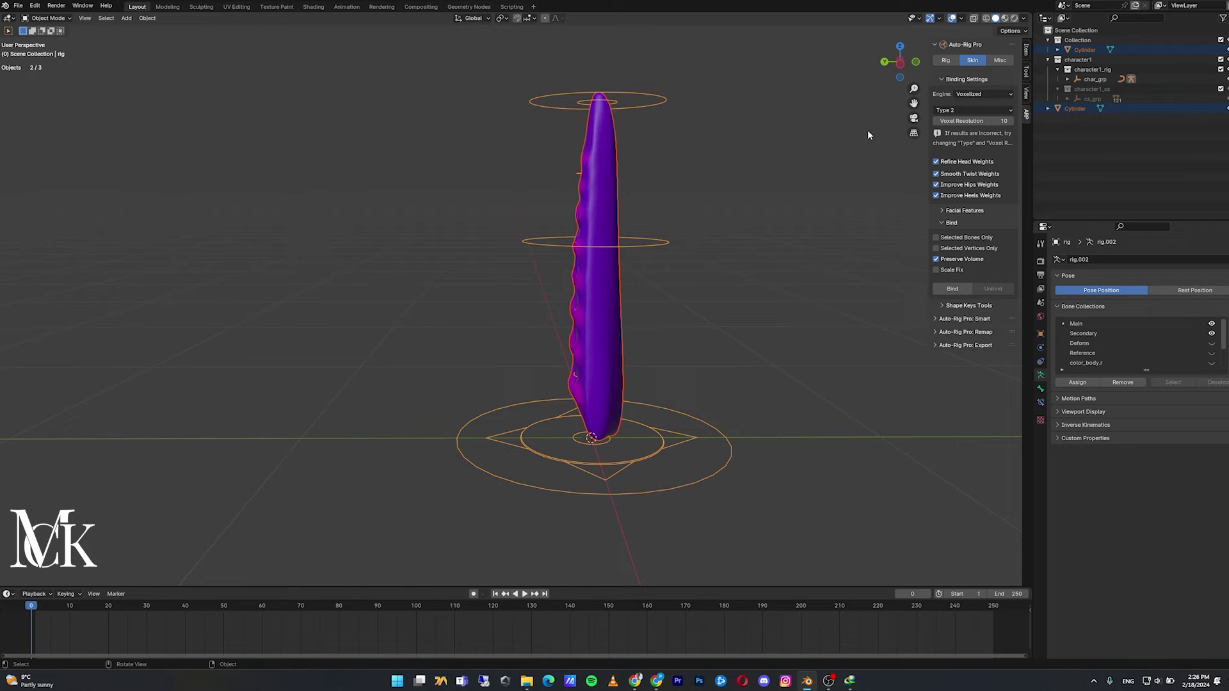
{"action": "left_click", "coordinate": [974, 94]}
- Bind the tentacle mesh to the rig and test-bend it in Pose Mode
{"action": "left_click", "coordinate": [660, 99]}
{"action": "key", "text": "ctrl+Tab"}
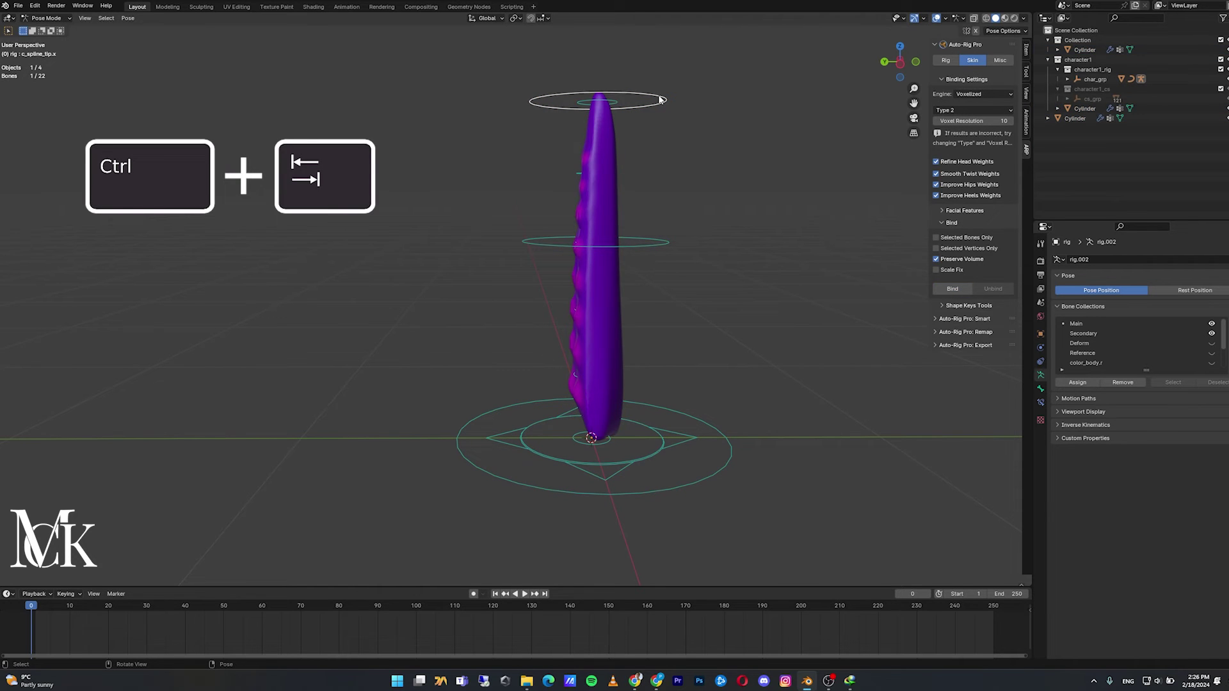
{"action": "left_click_drag", "start_coordinate": [668, 240], "coordinate": [493, 234]}
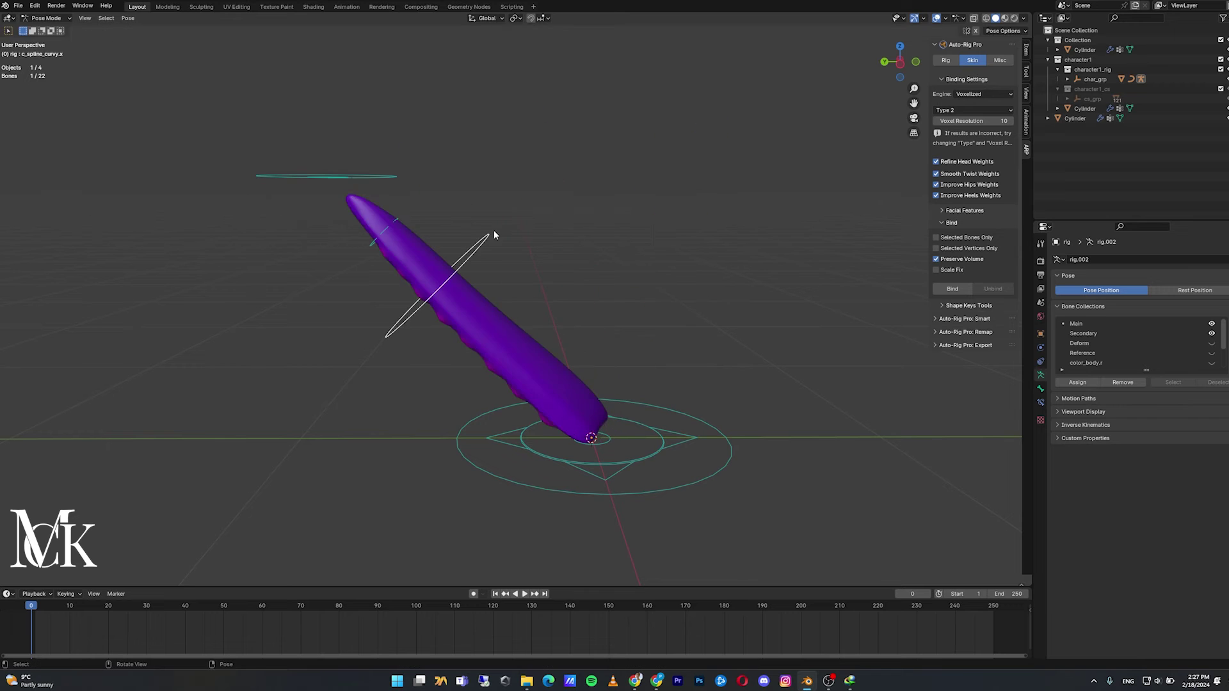
{"action": "key", "text": "g"}
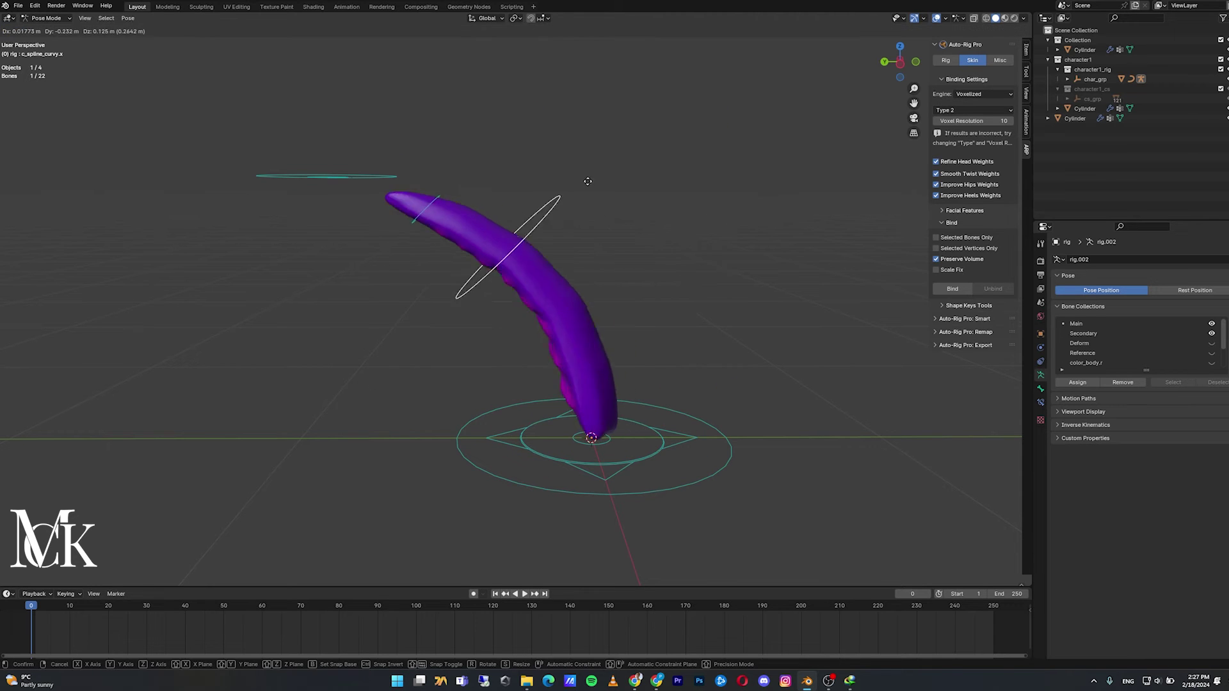
{"action": "left_click", "coordinate": [500, 221]}
{"action": "left_click", "coordinate": [429, 212]}
{"action": "left_click_drag", "start_coordinate": [429, 212], "coordinate": [506, 248]}
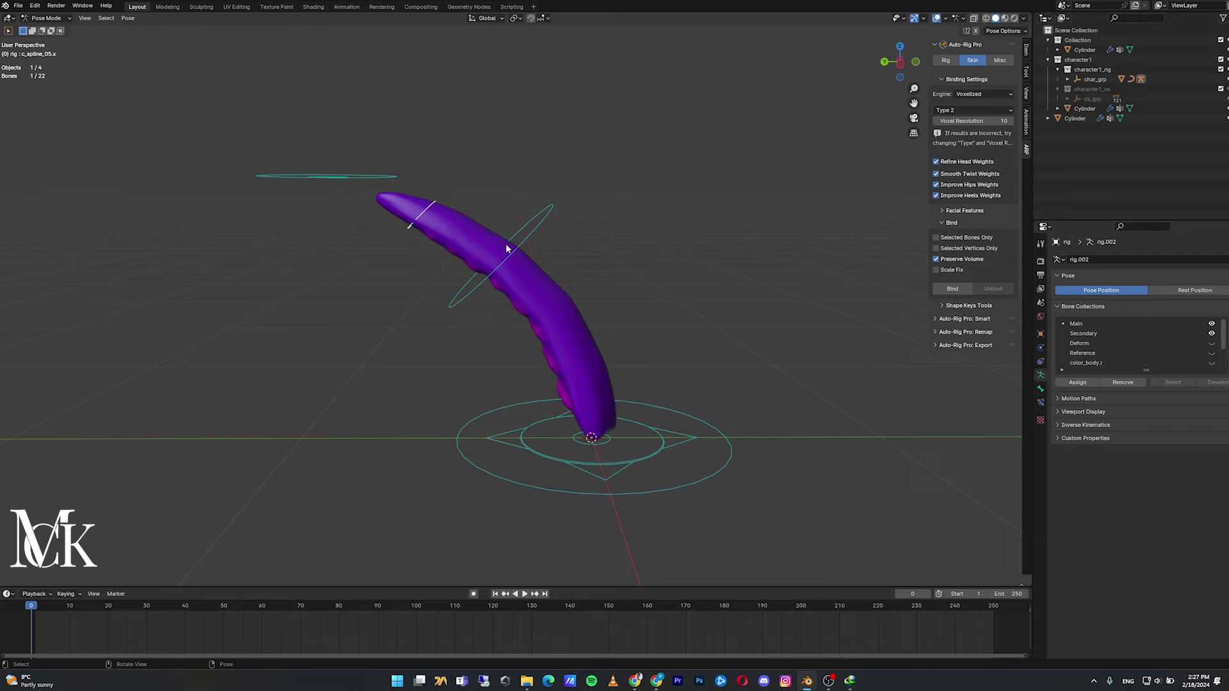
- Draw the rig's bones in front of the mesh
{"action": "key", "text": "ctrl+Tab"}
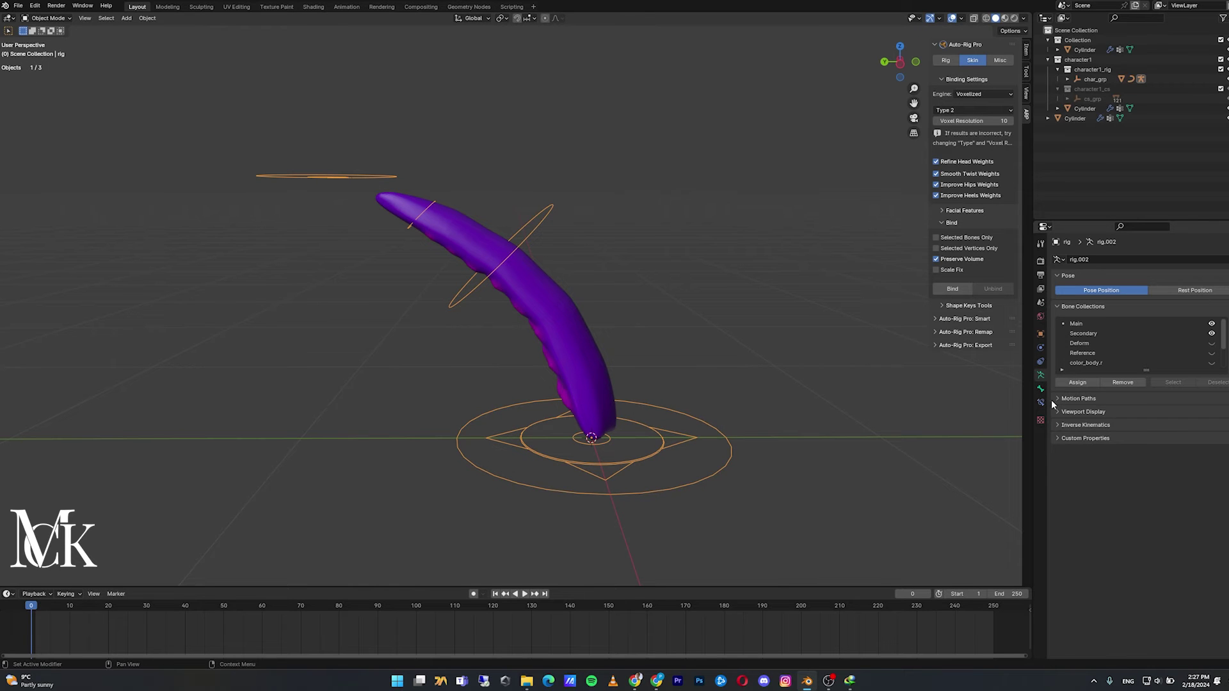
{"action": "left_click", "coordinate": [1056, 412]}
{"action": "left_click", "coordinate": [1132, 470]}
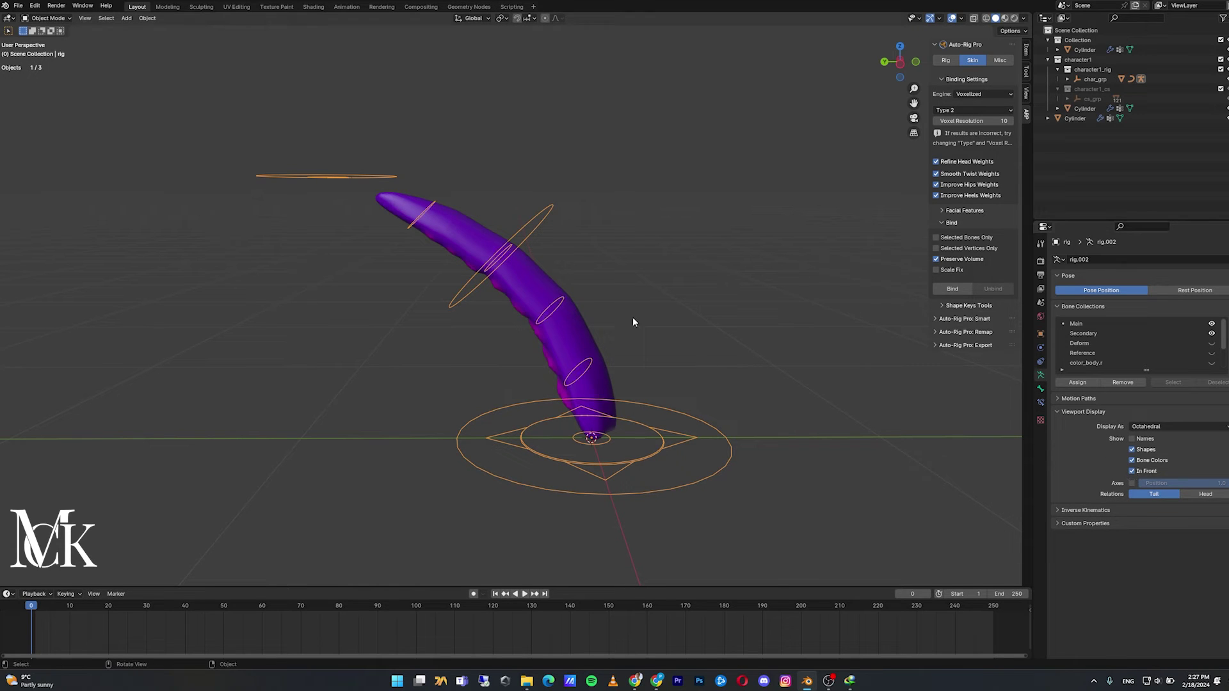
{"action": "key", "text": "ctrl+Tab"}
- Bend the upper tentacle by moving c_spline_04.x and c_spline_03.x
{"action": "left_click", "coordinate": [375, 178]}
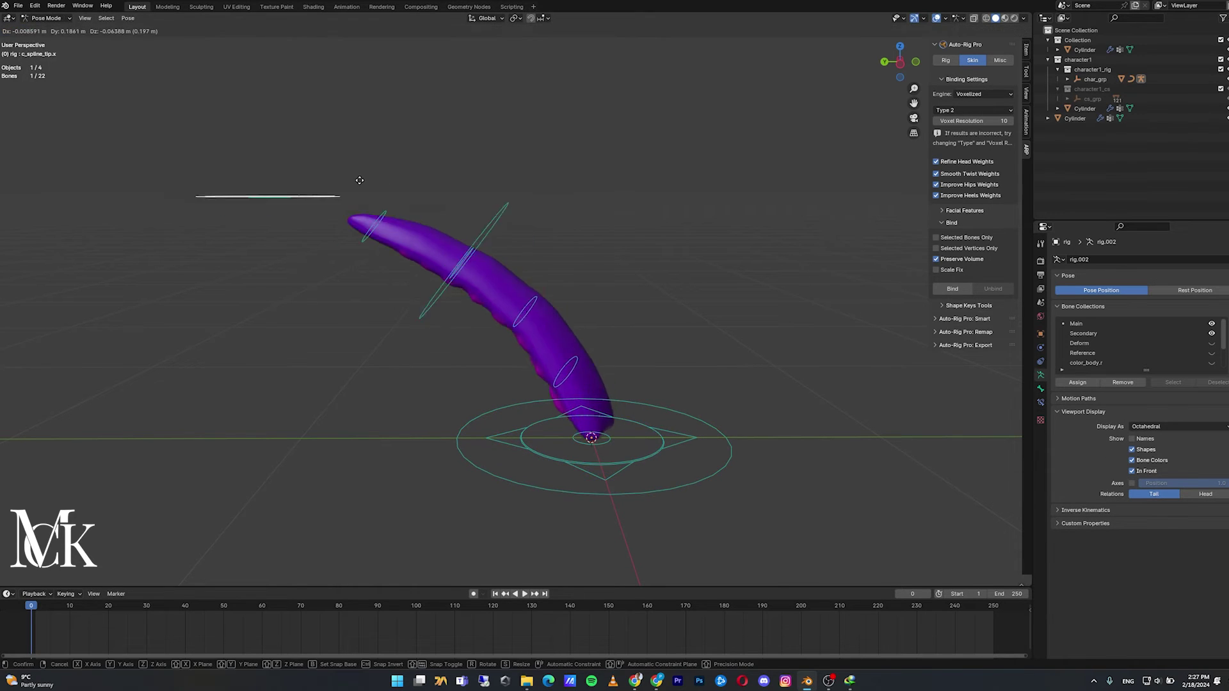
{"action": "key", "text": "g"}
{"action": "left_click", "coordinate": [394, 288]}
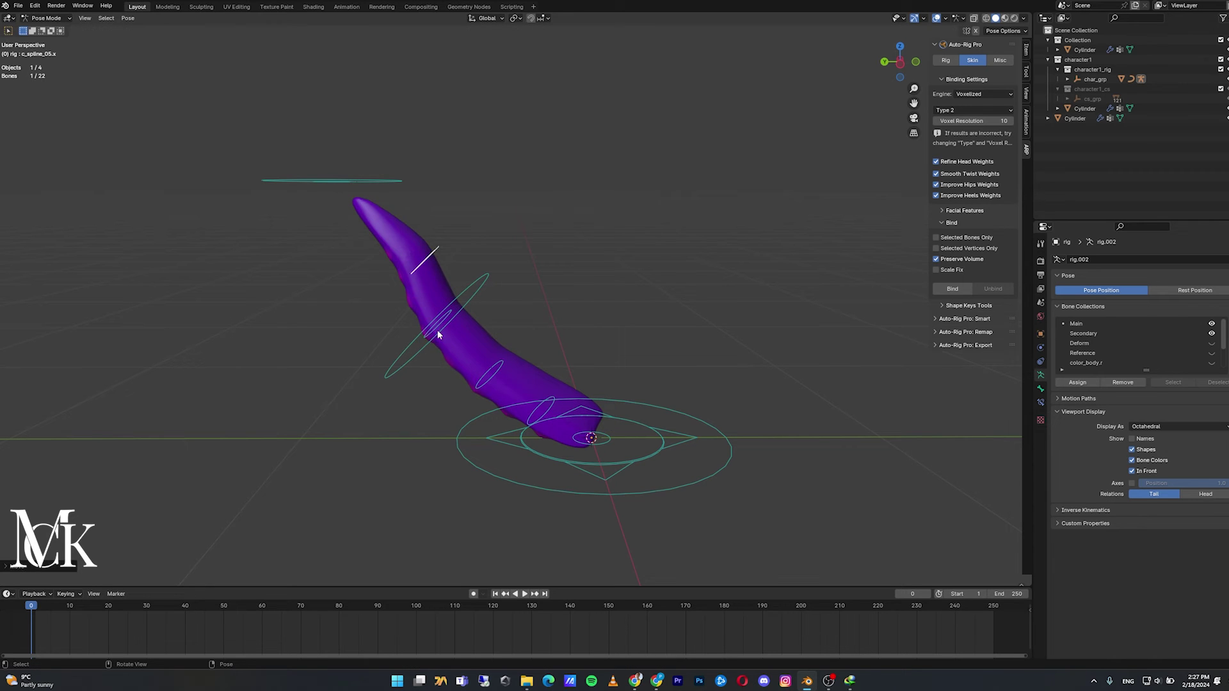
{"action": "left_click", "coordinate": [435, 336]}
{"action": "key", "text": "g"}
{"action": "left_click", "coordinate": [434, 336]}
- Bend the middle and lower tentacle, then clear all transforms to rest
{"action": "left_click", "coordinate": [492, 375]}
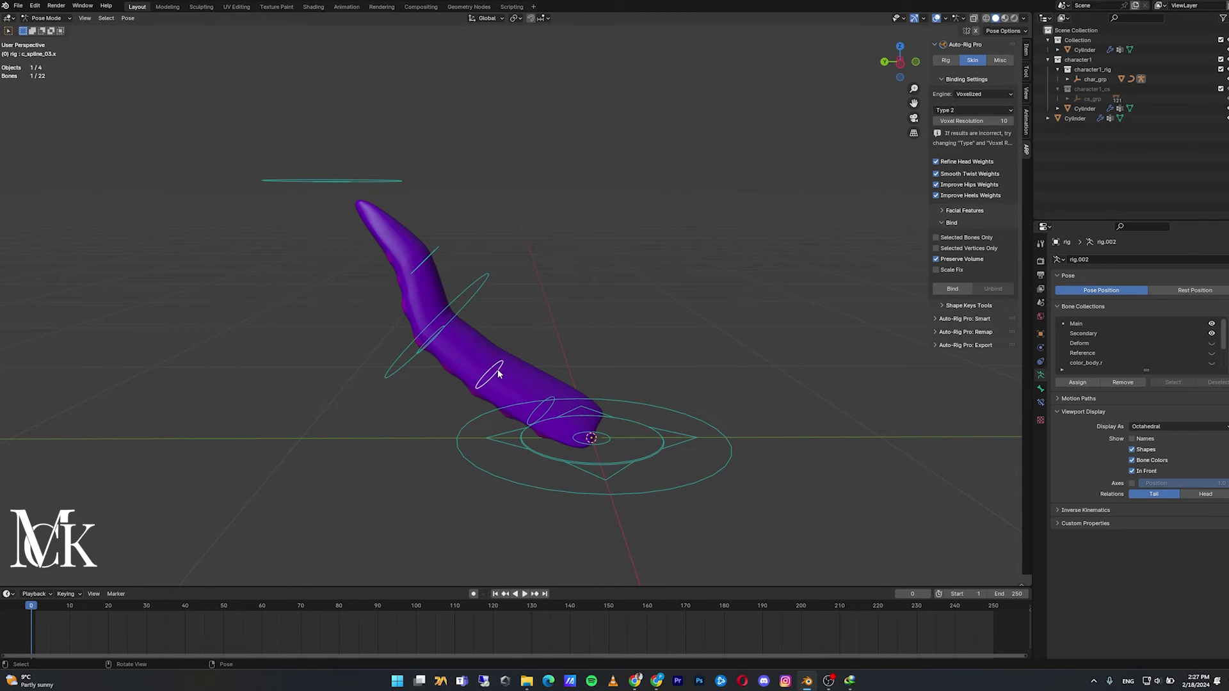
{"action": "key", "text": "g"}
{"action": "left_click", "coordinate": [555, 395]}
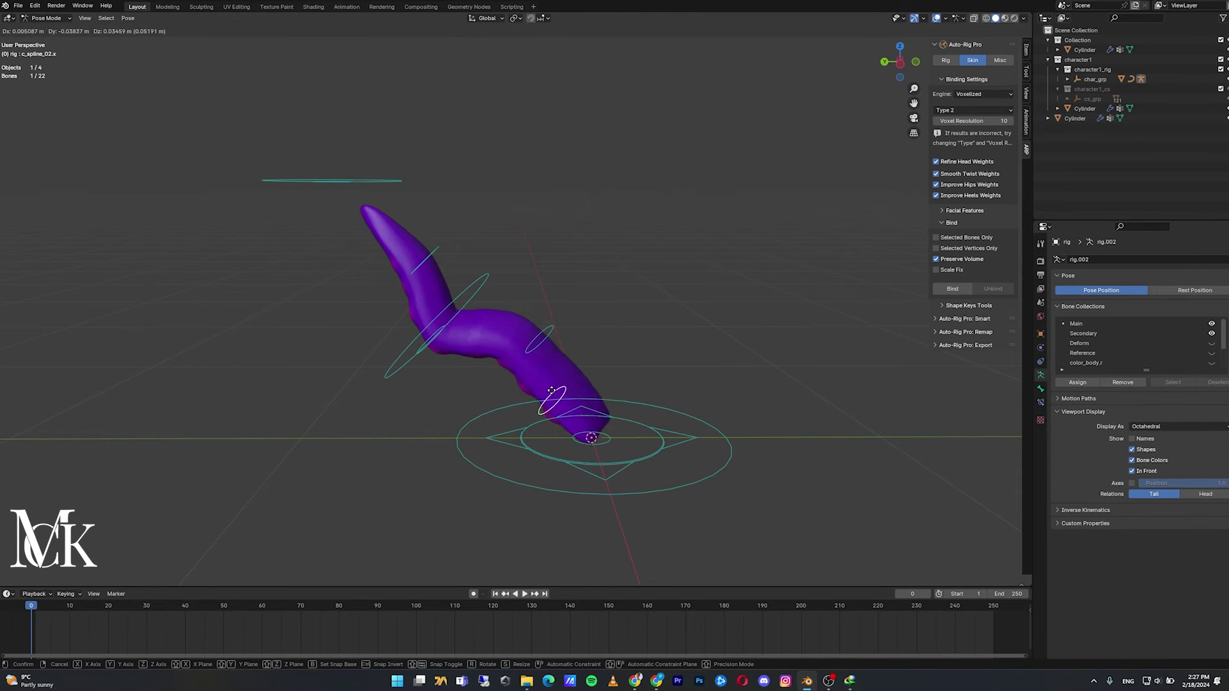
{"action": "key", "text": "g"}
{"action": "left_click", "coordinate": [594, 378]}
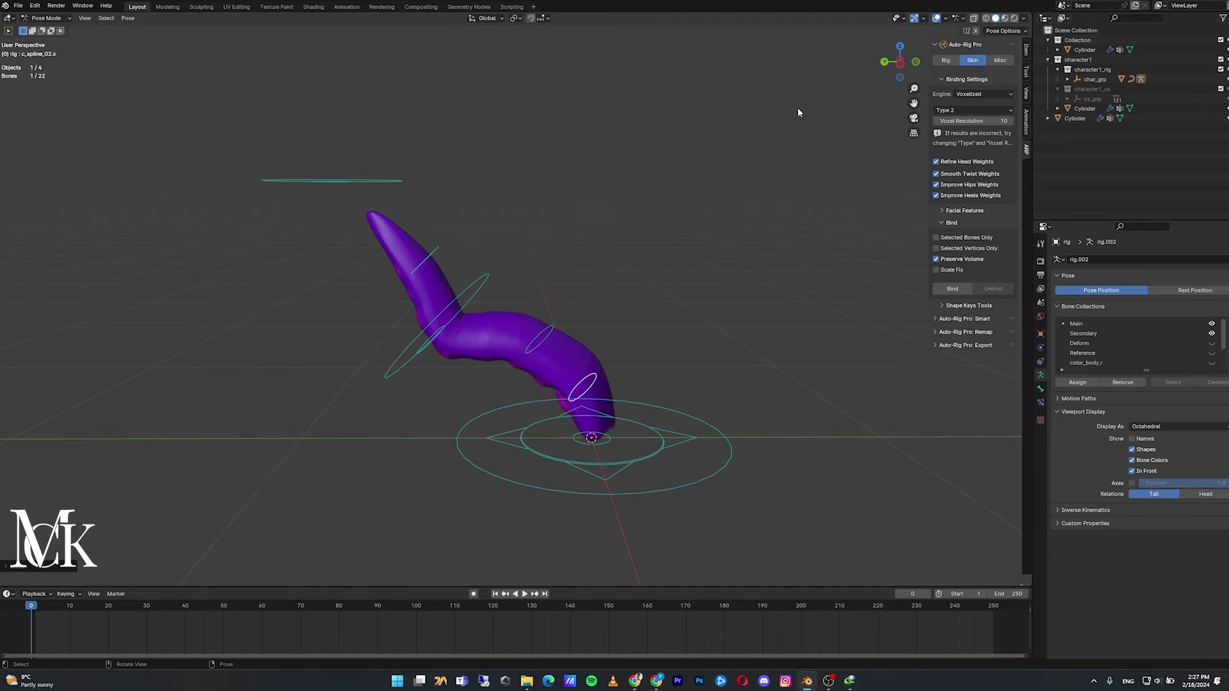
{"action": "left_click", "coordinate": [128, 18]}
{"action": "left_click", "coordinate": [236, 38]}
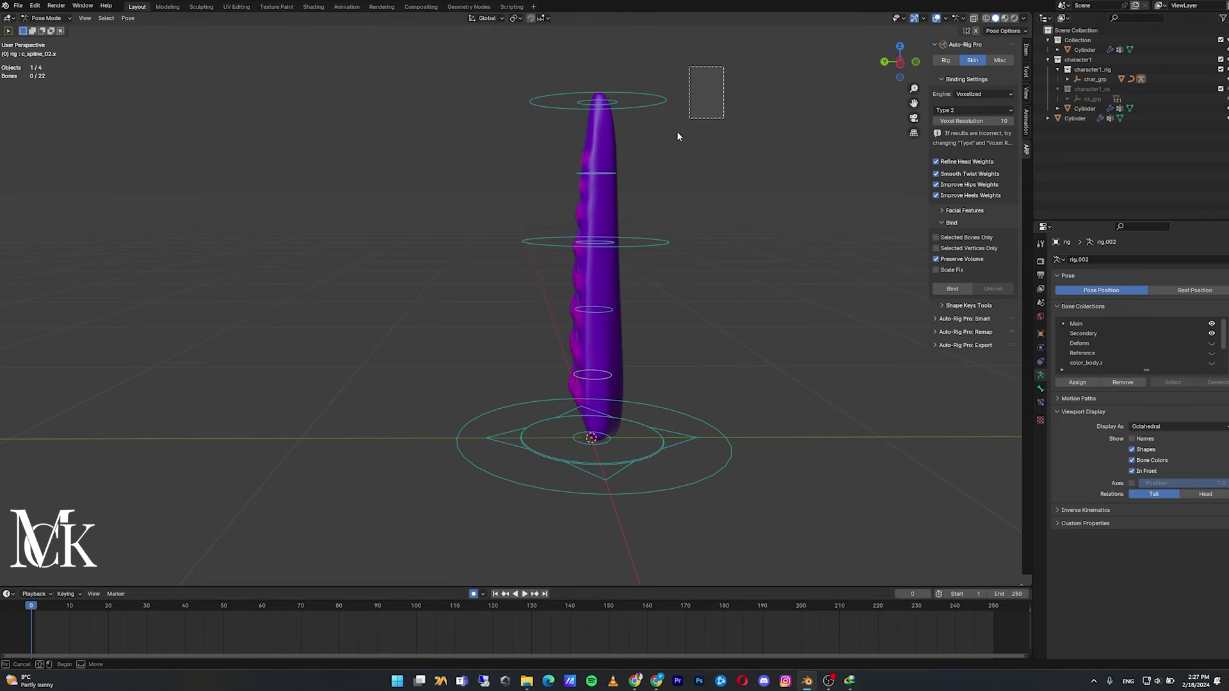
- Key the top control's location at frame 0 and bend the tentacle left
{"action": "left_click_drag", "start_coordinate": [724, 65], "coordinate": [658, 123]}
{"action": "key", "text": "i"}
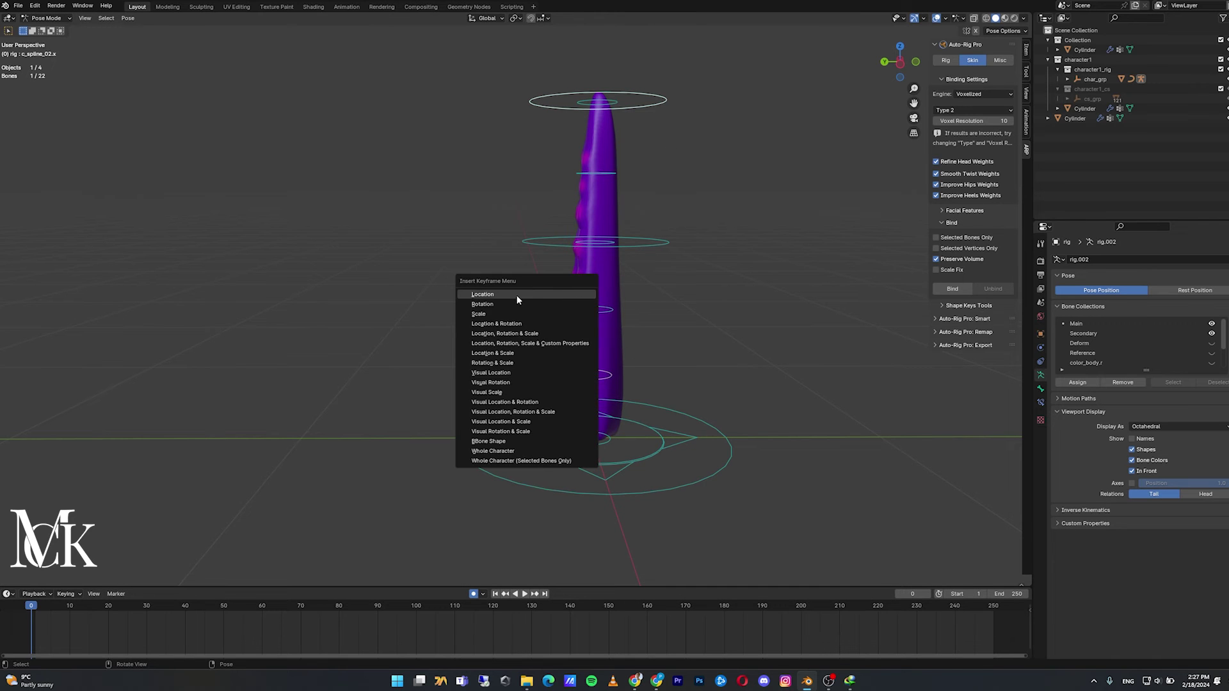
{"action": "left_click", "coordinate": [570, 288]}
{"action": "key", "text": "g"}
{"action": "left_click", "coordinate": [536, 255]}
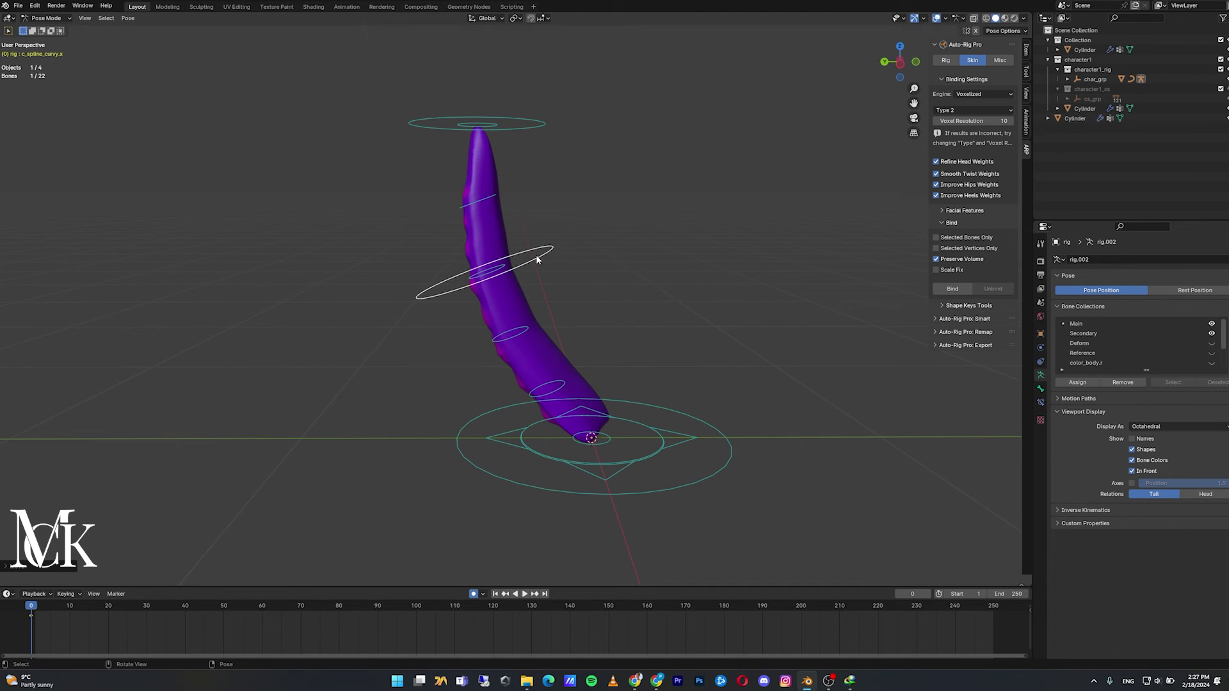
- Pose the tentacle tip progressively lower at frames 15 through 40
{"action": "mouse_move", "coordinate": [104, 615]}
{"action": "left_mouse_down"}
{"action": "mouse_move", "coordinate": [92, 615]}
{"action": "mouse_move", "coordinate": [146, 614]}
{"action": "left_mouse_up"}
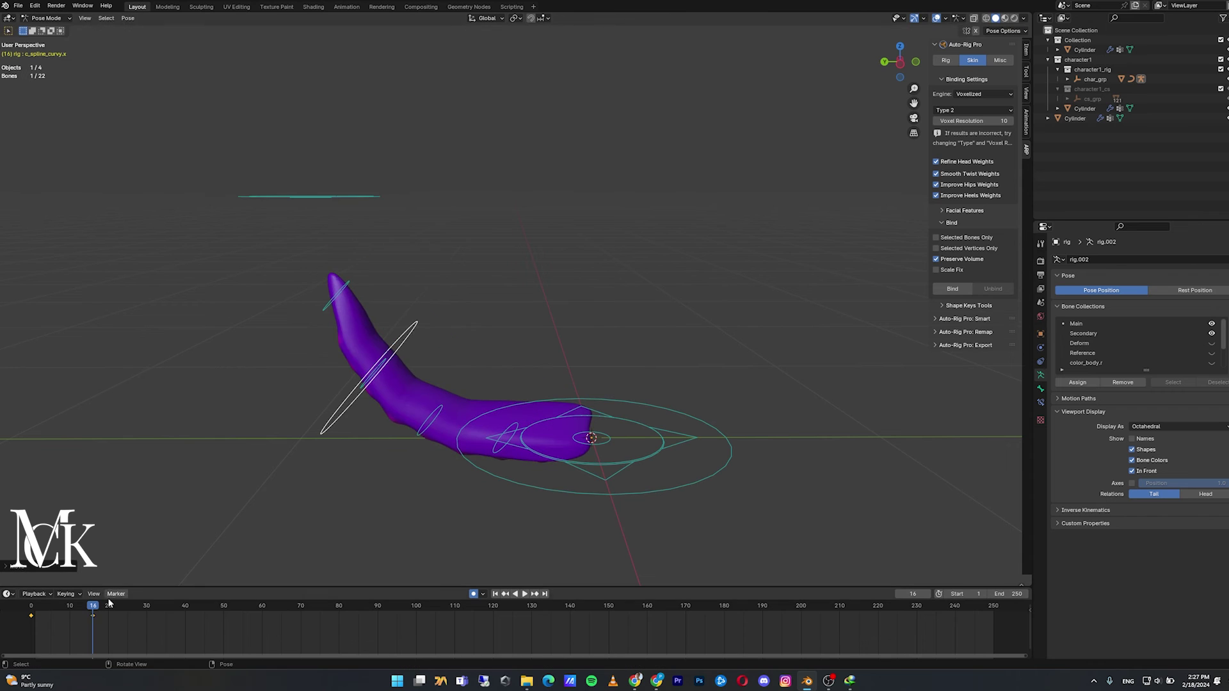
{"action": "left_click_drag", "start_coordinate": [350, 194], "coordinate": [366, 426]}
{"action": "left_click", "coordinate": [235, 284]}
{"action": "left_click_drag", "start_coordinate": [235, 283], "coordinate": [206, 338]}
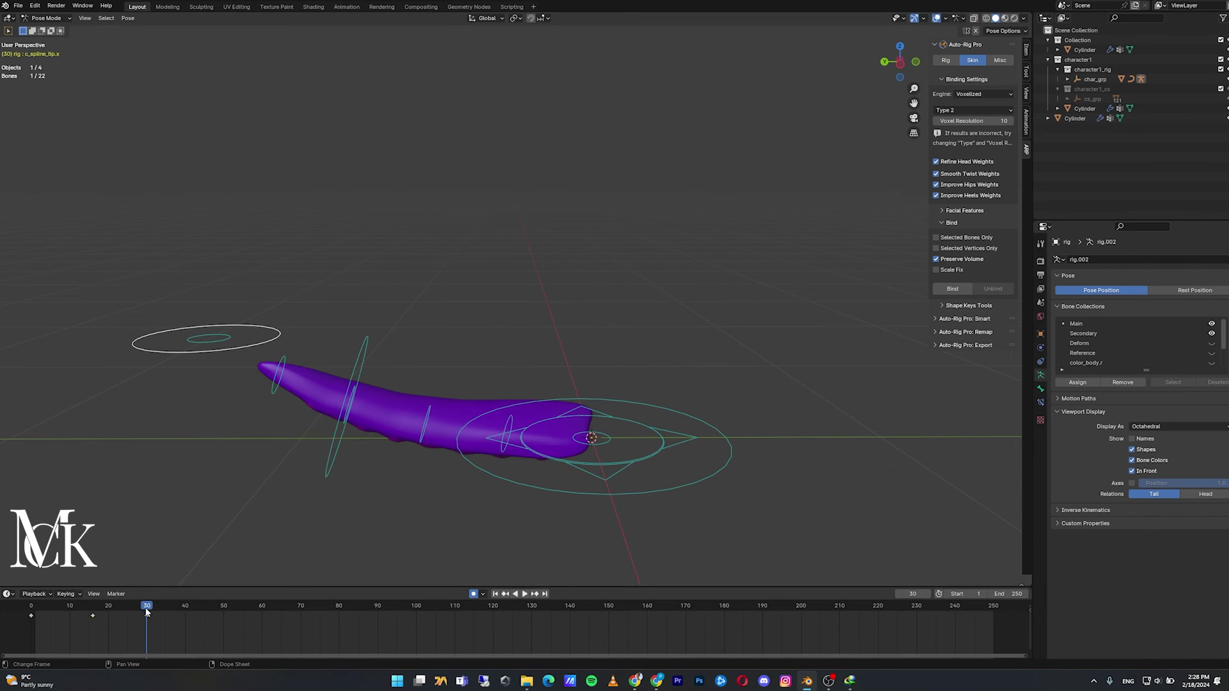
{"action": "left_click_drag", "start_coordinate": [147, 614], "coordinate": [186, 614]}
{"action": "left_click_drag", "start_coordinate": [346, 363], "coordinate": [239, 429]}
{"action": "left_click_drag", "start_coordinate": [345, 413], "coordinate": [330, 423]}
- Flatten the tentacle by frame 50, then play the animation back
{"action": "left_click_drag", "start_coordinate": [185, 606], "coordinate": [204, 605]}
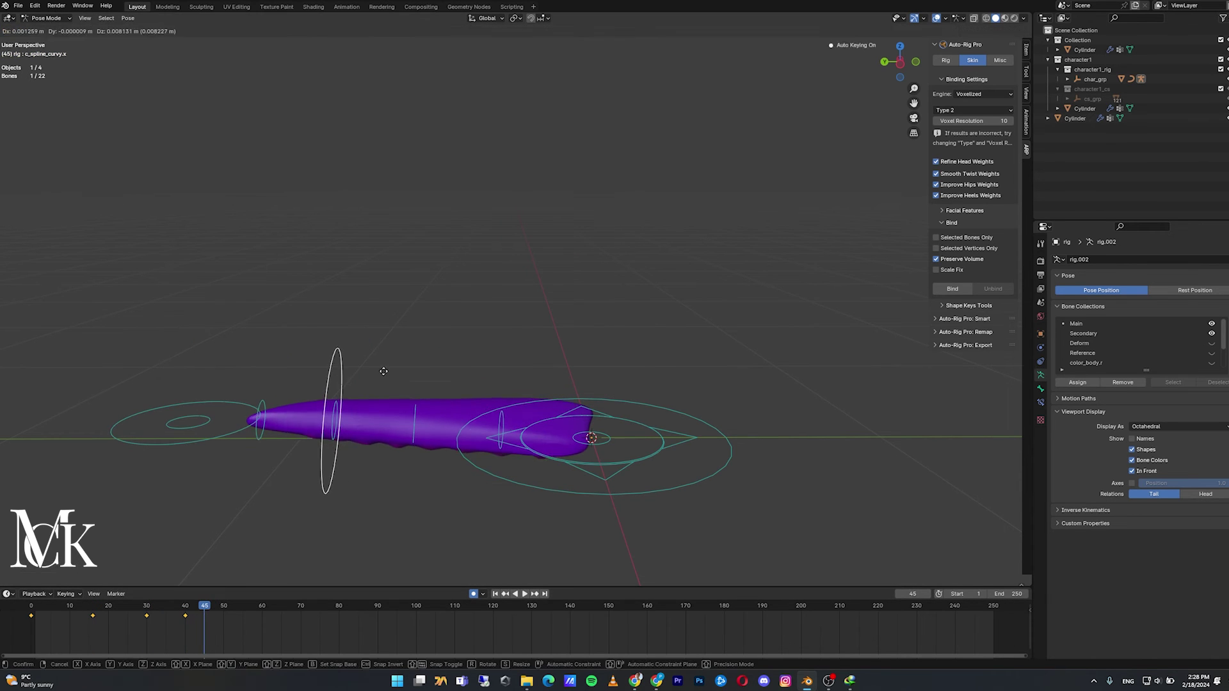
{"action": "left_click_drag", "start_coordinate": [182, 423], "coordinate": [182, 436]}
{"action": "mouse_move", "coordinate": [204, 605]}
{"action": "left_mouse_down"}
{"action": "mouse_move", "coordinate": [224, 606]}
{"action": "mouse_move", "coordinate": [2, 605]}
{"action": "left_mouse_up"}
{"action": "key", "text": "space"}
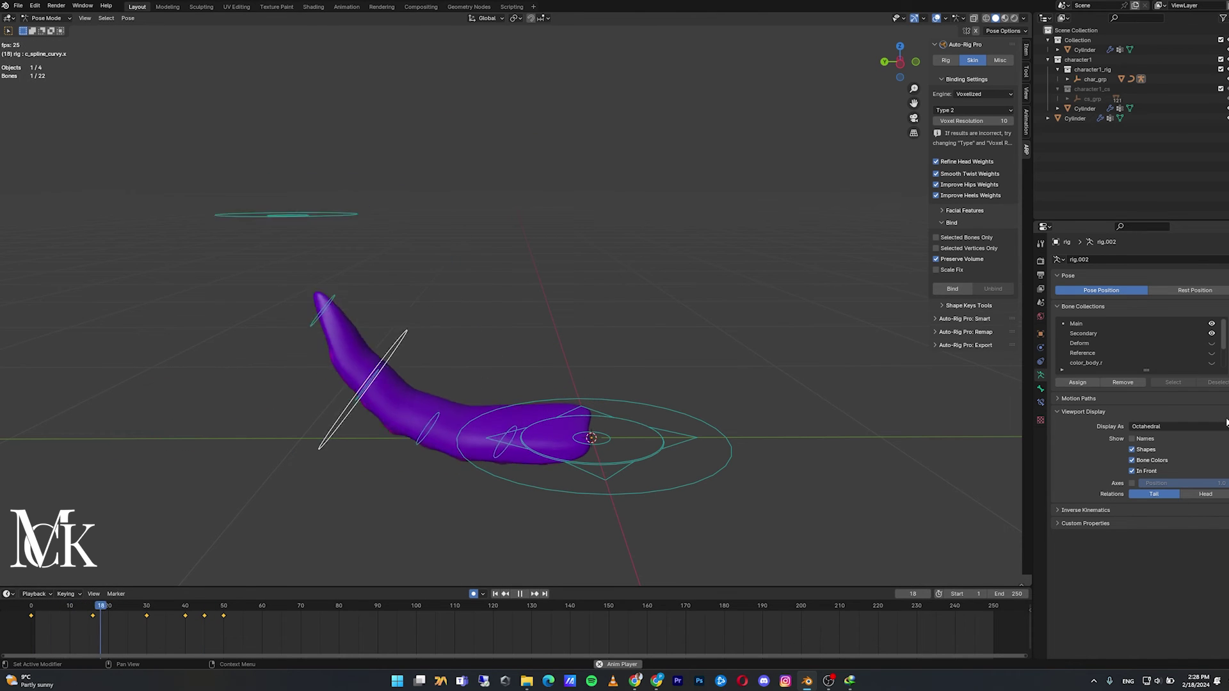
{"action": "key", "text": "space"}
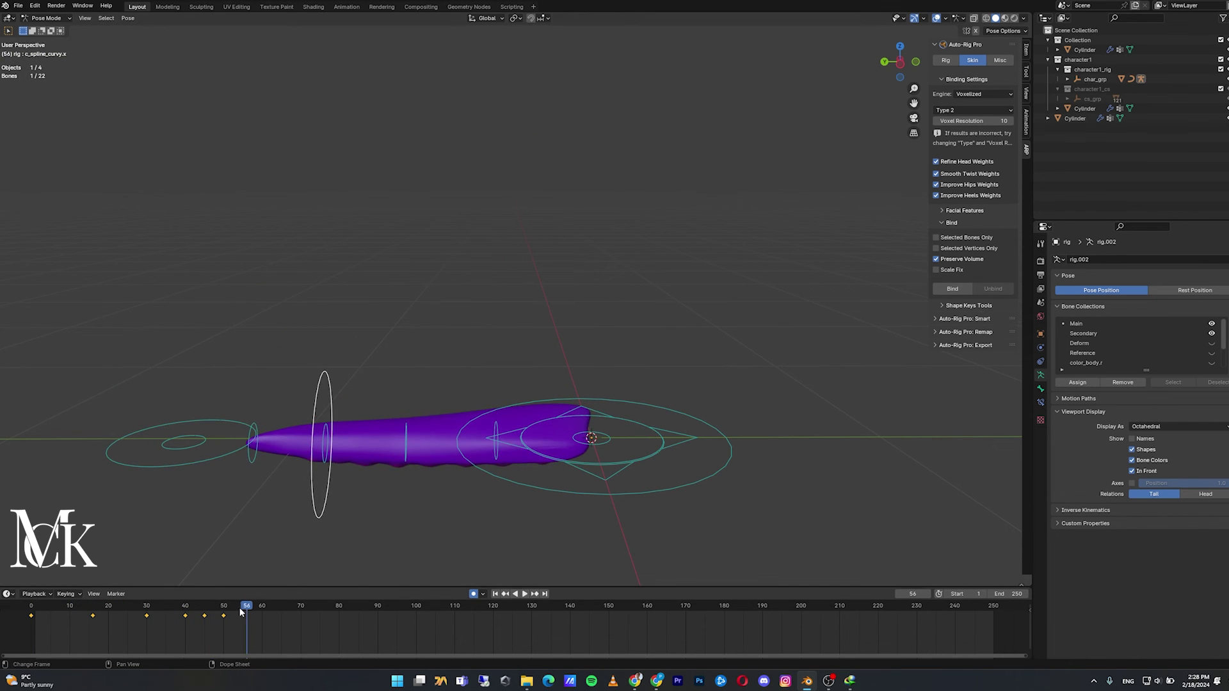
{"action": "key", "text": "shift+Left"}
- Clear the box-selected controls' transforms and deselect everything
{"action": "left_click_drag", "start_coordinate": [615, 79], "coordinate": [409, 315]}
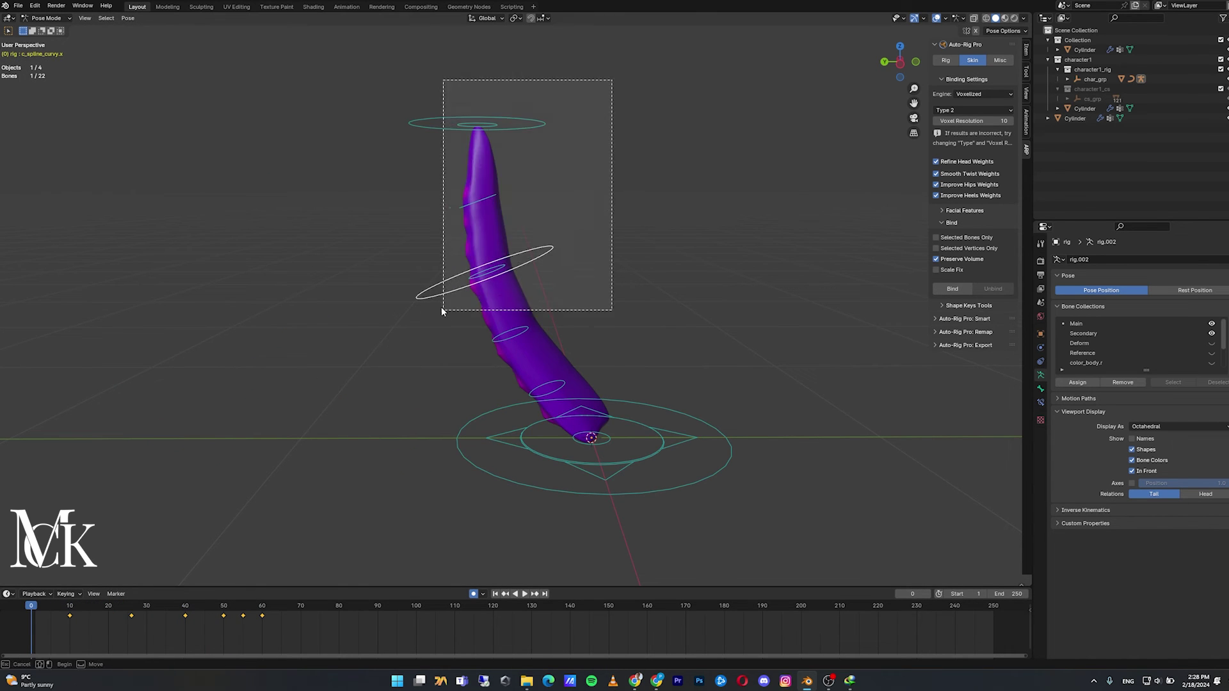
{"action": "left_click", "coordinate": [128, 18]}
{"action": "mouse_move", "coordinate": [154, 38]}
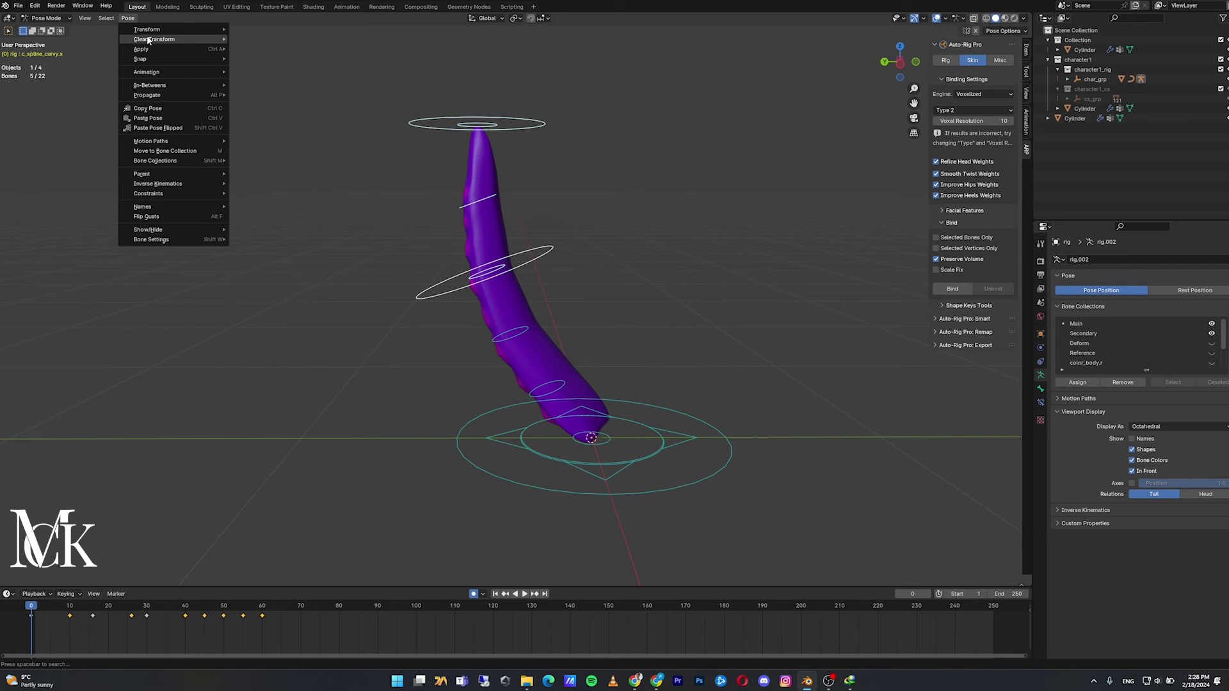
{"action": "left_click", "coordinate": [288, 39]}
{"action": "key", "text": "alt+a"}
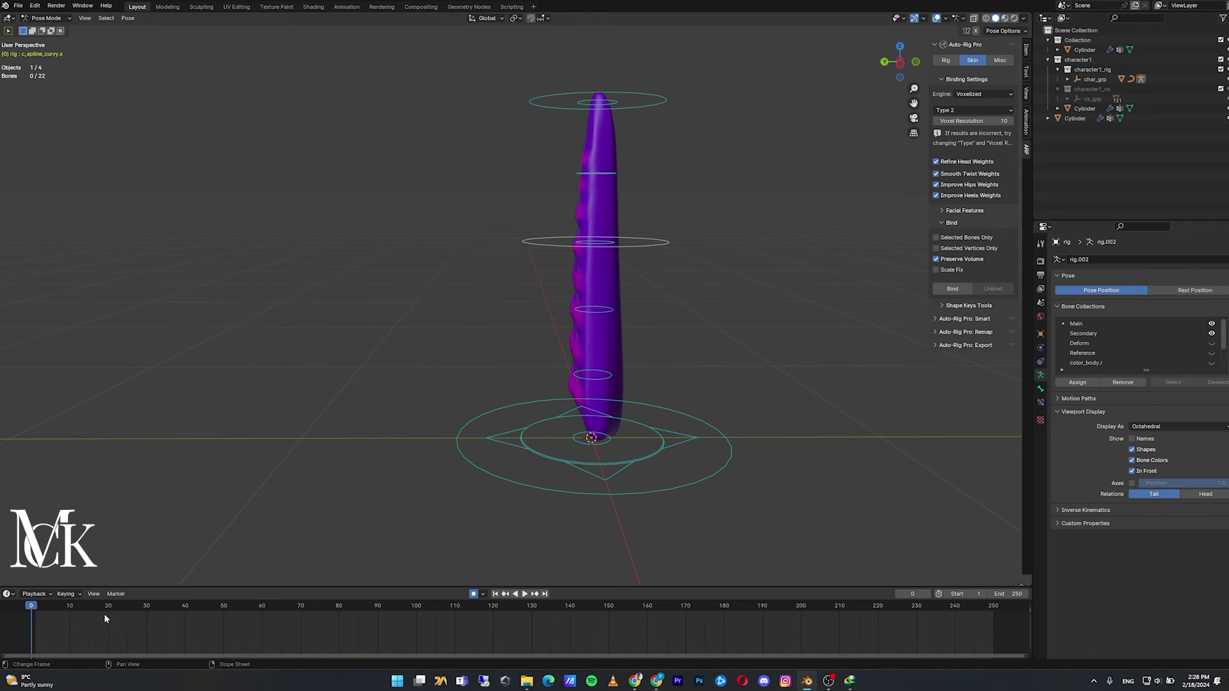
- Play the bending animation, return to frame 0, and play it again
{"action": "key", "text": "space"}
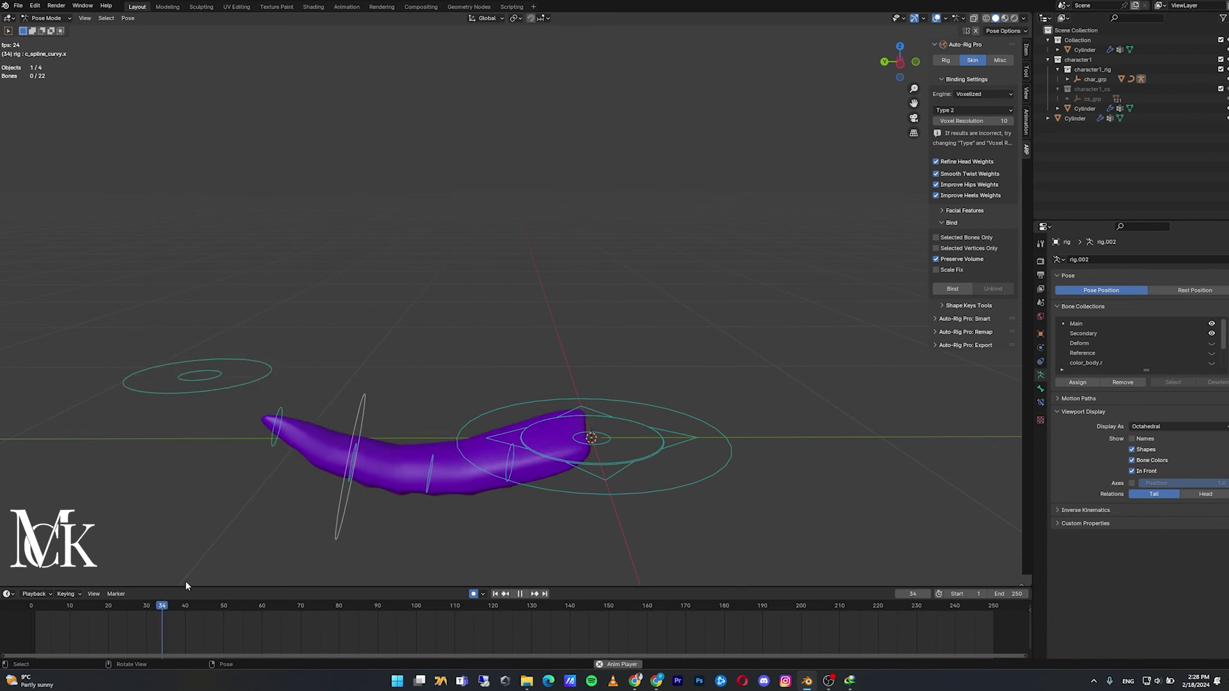
{"action": "key", "text": "a"}
{"action": "key", "text": "space"}
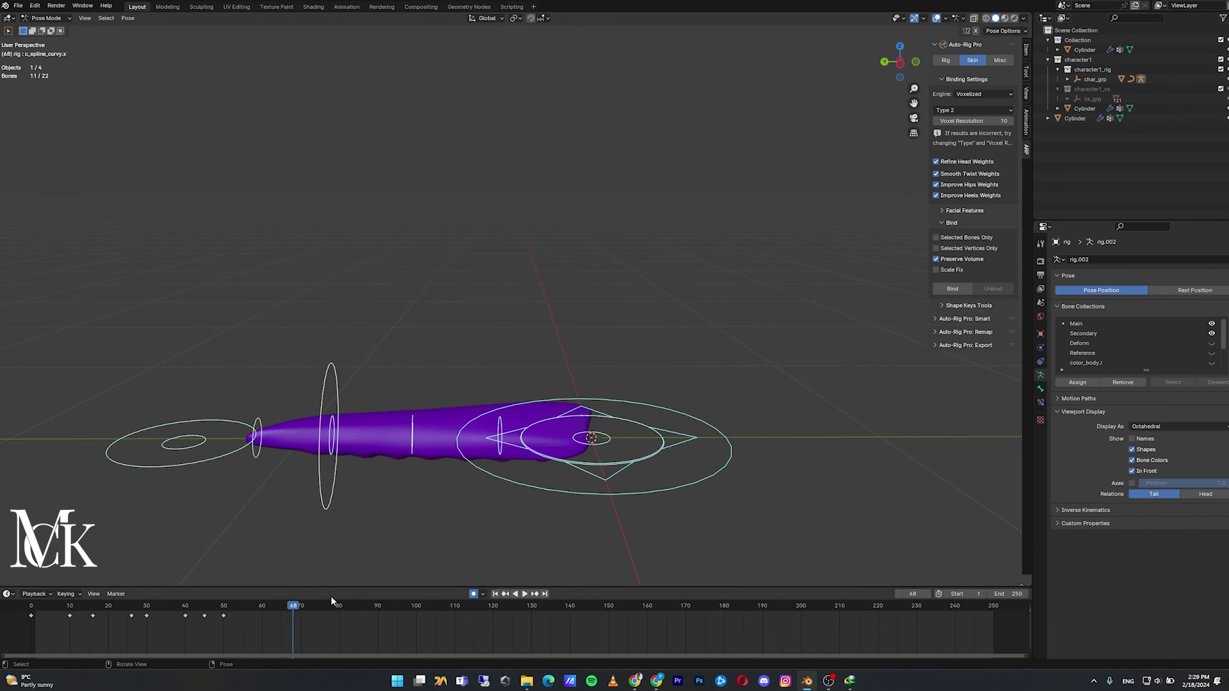
{"action": "left_click_drag", "start_coordinate": [201, 605], "coordinate": [31, 605]}
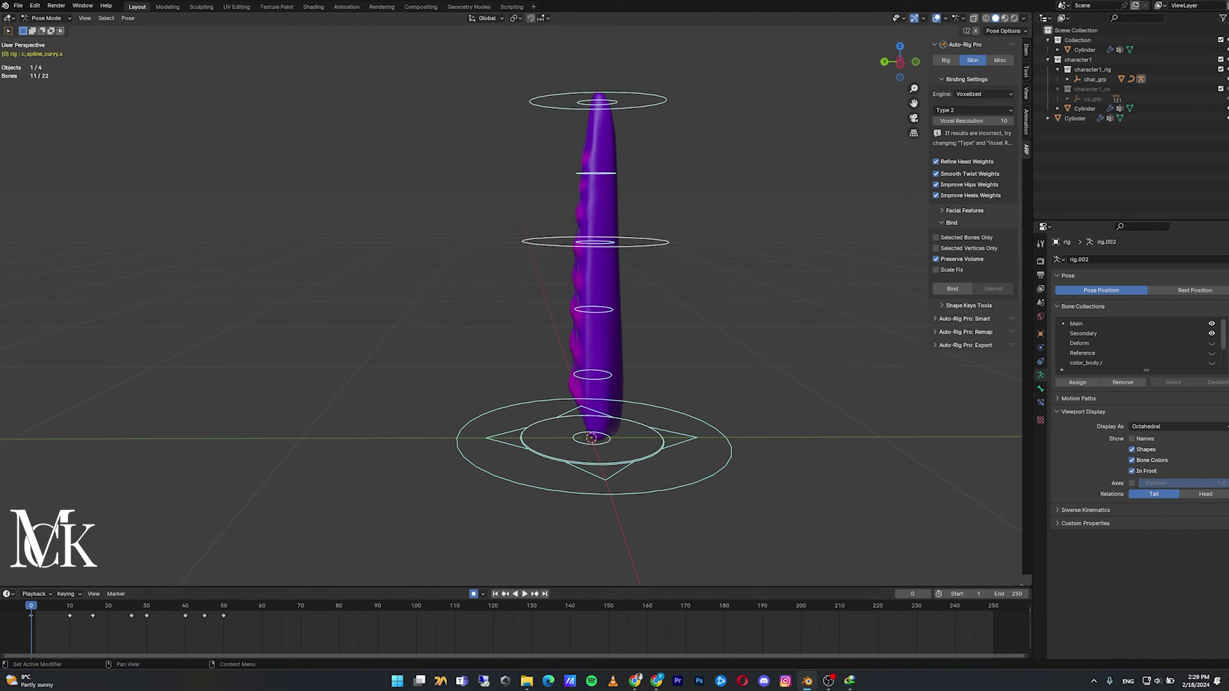
{"action": "key", "text": "space"}
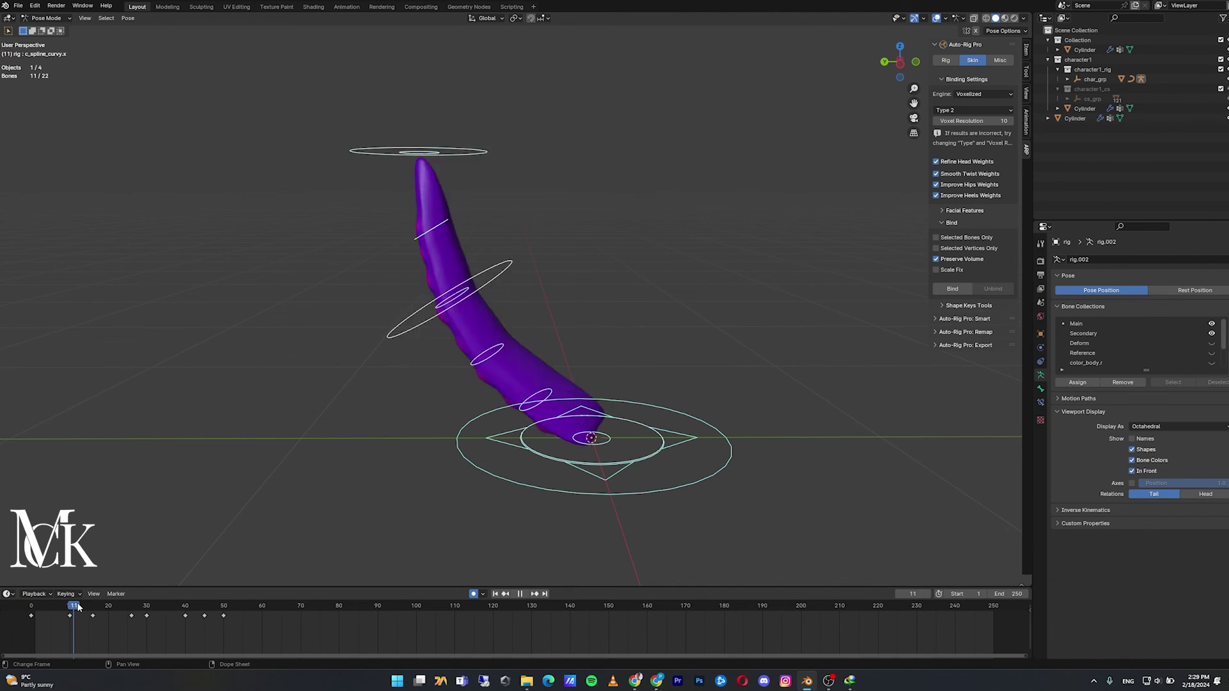
{"action": "key", "text": "space"}
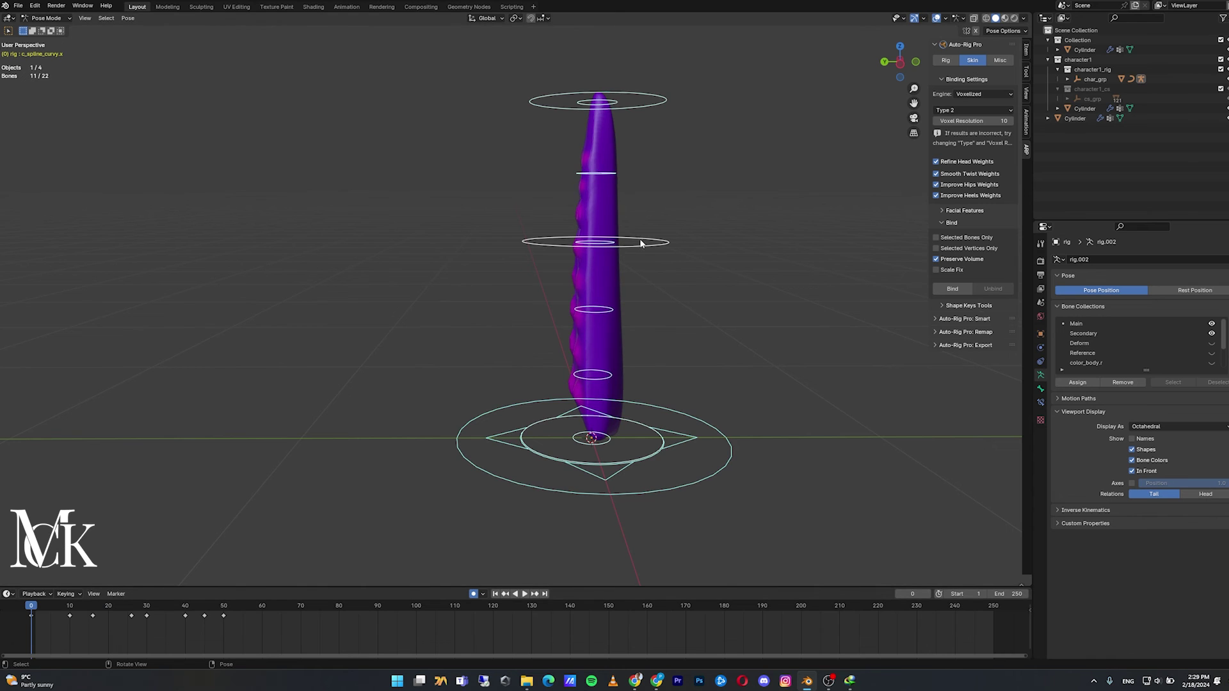
- Start moving a ring control, then cancel to keep the tentacle straight
{"action": "left_click", "coordinate": [651, 241]}
{"action": "key", "text": "g"}
{"action": "key", "text": "Escape"}
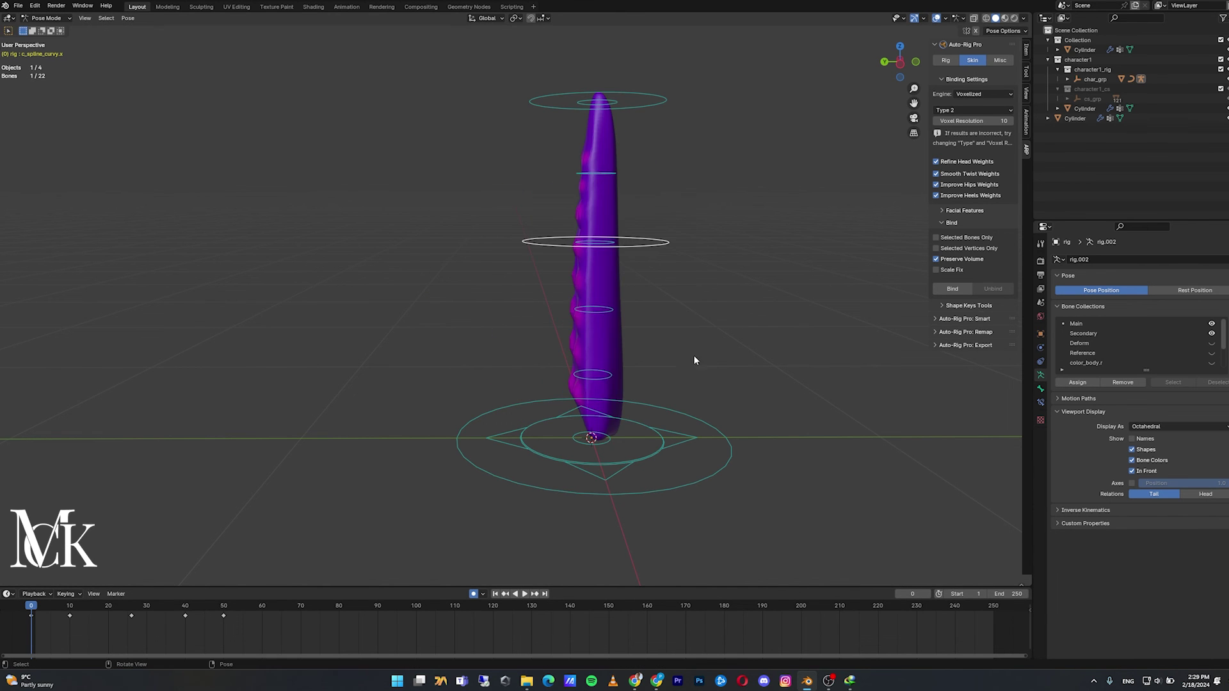
{"action": "left_click", "coordinate": [607, 308]}
{"action": "key", "text": "g"}
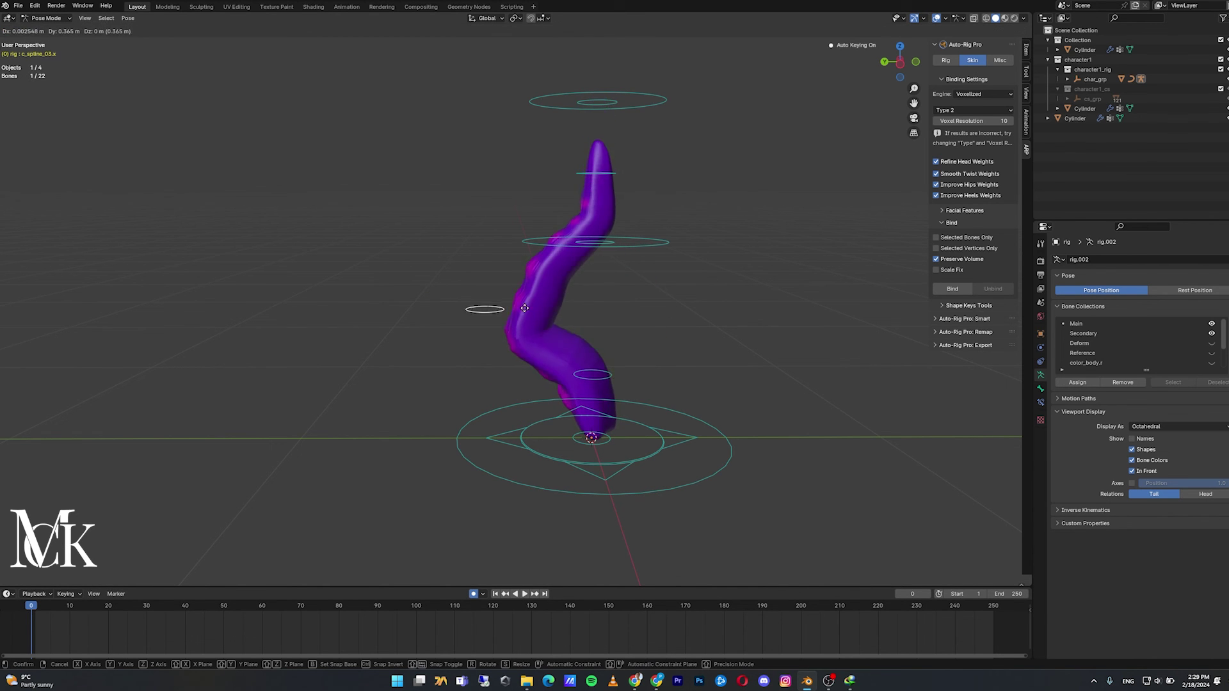
{"action": "key", "text": "Escape"}
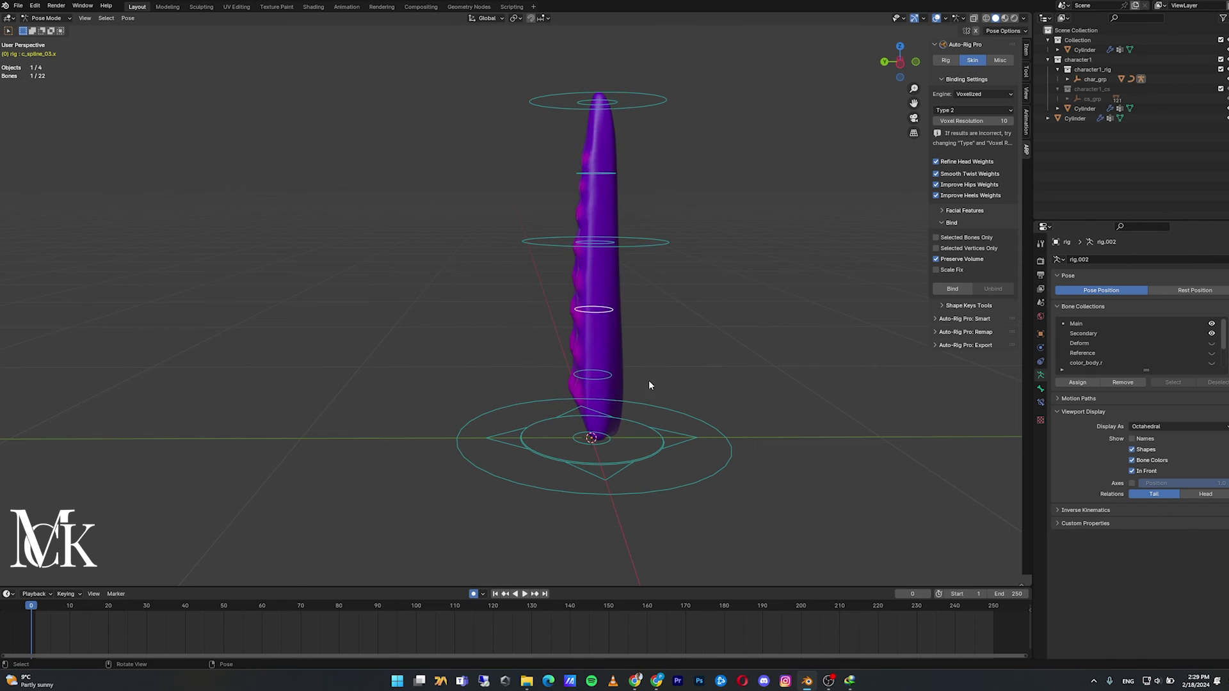
{"action": "left_click", "coordinate": [127, 18]}
{"action": "left_click", "coordinate": [249, 43]}
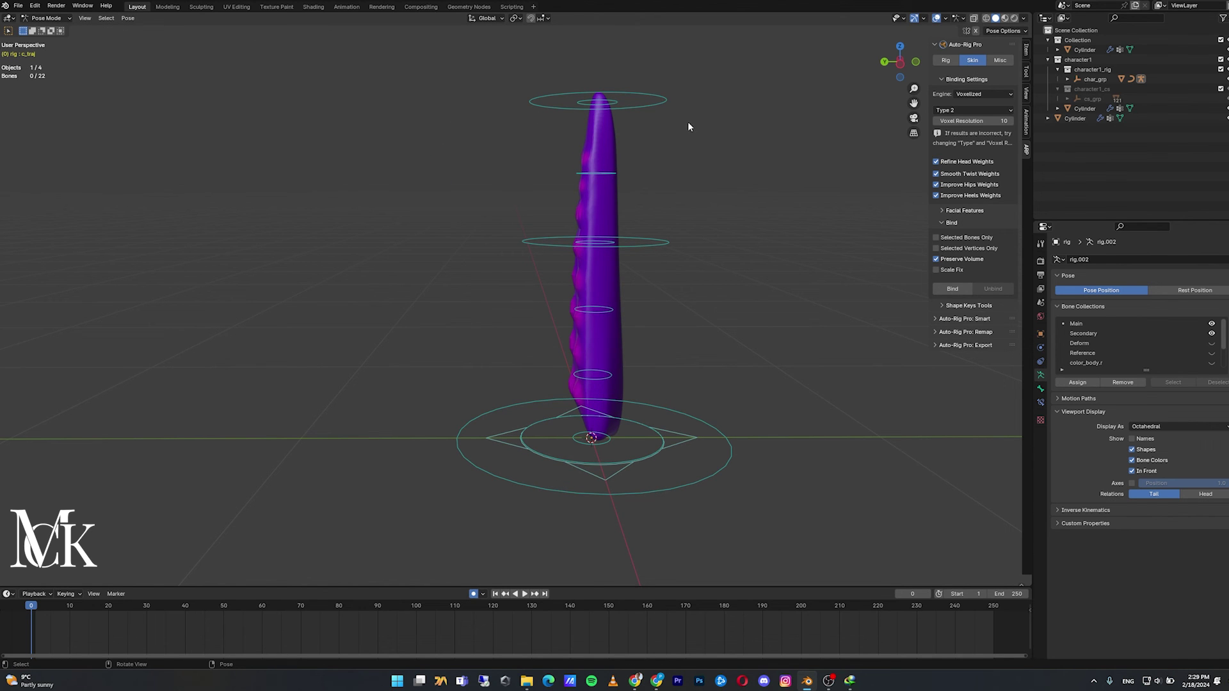